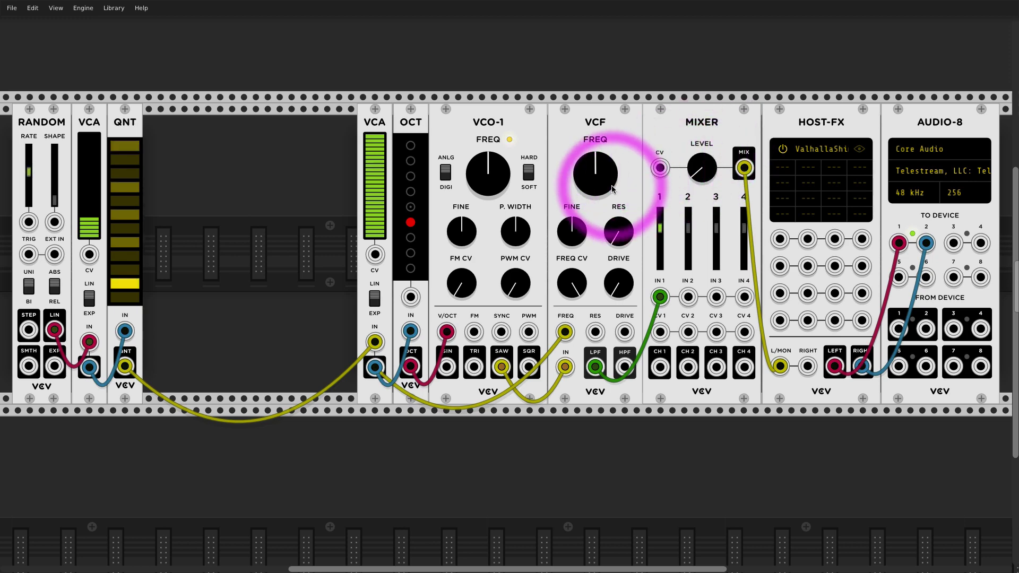
# - Try routing the quantizer through a new Bogaudio Slew module into the second VCA, and remove the module
pyautogui.rightClick(200, 235)
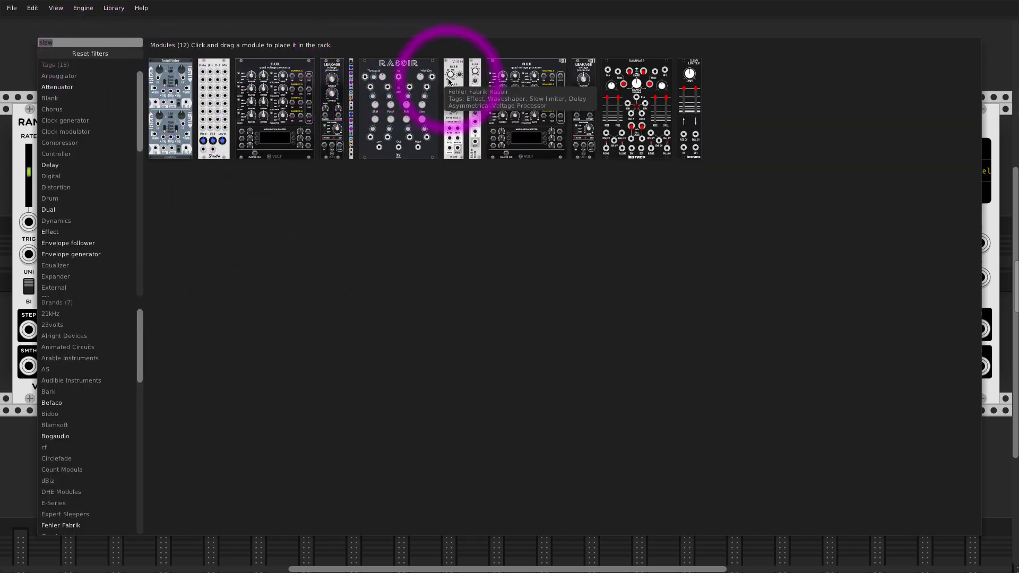
pyautogui.moveTo(475, 90); pyautogui.dragTo(264, 202)
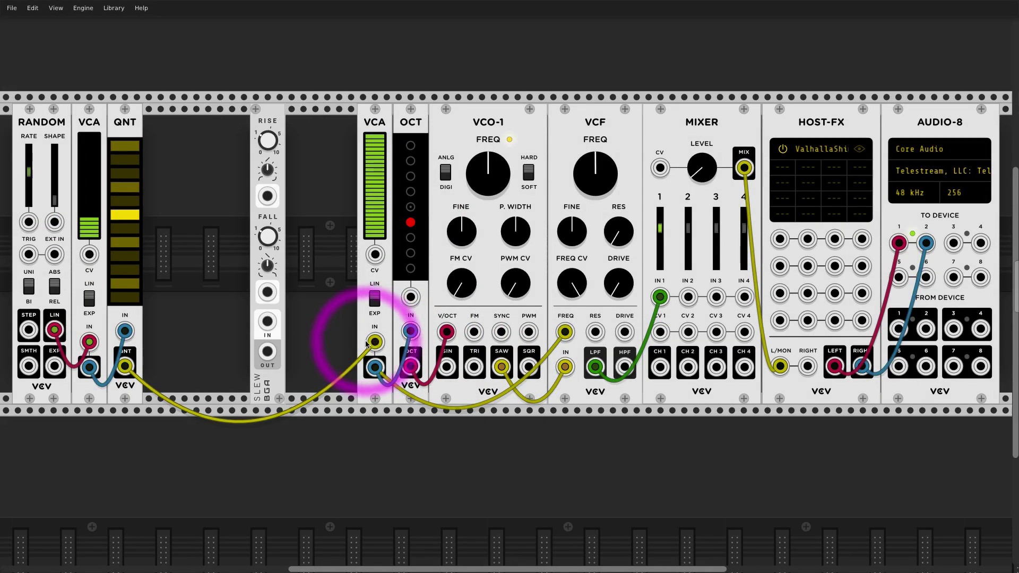
pyautogui.moveTo(374, 342)
pyautogui.mouseDown()
pyautogui.moveTo(269, 321)
pyautogui.moveTo(374, 342)
pyautogui.mouseUp()
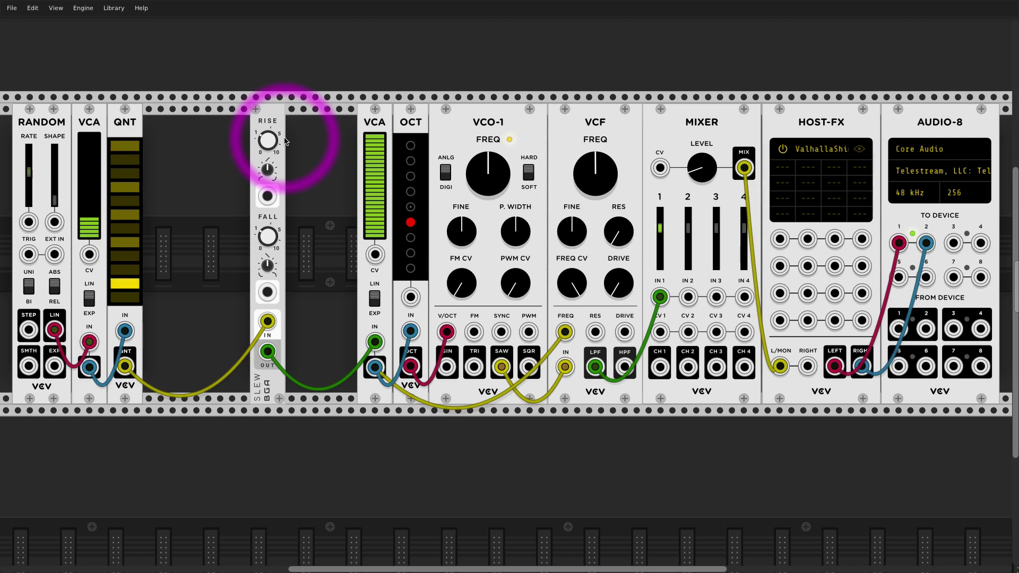
pyautogui.press('Delete')
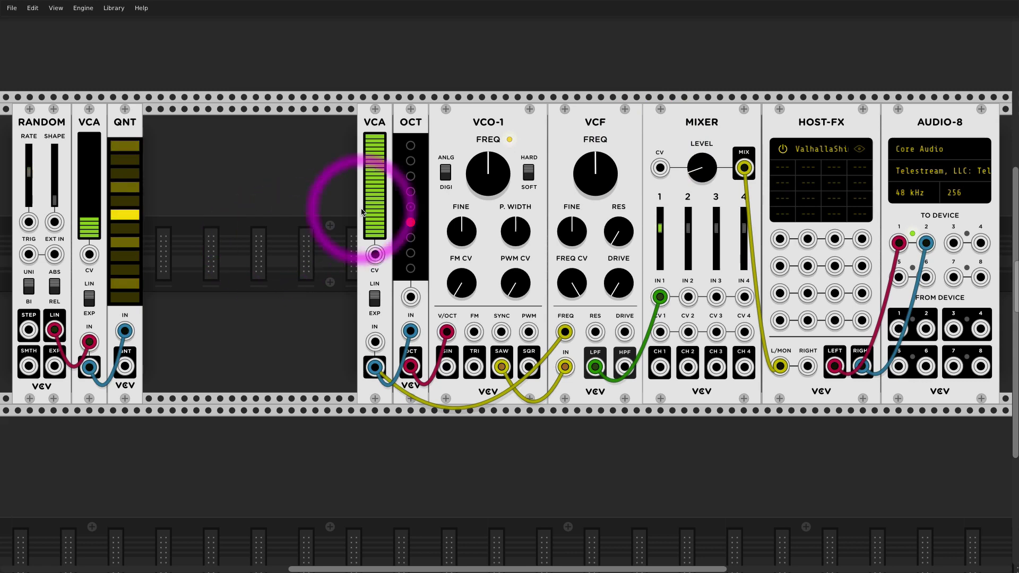
# - Duplicate the VCF into the gap after the quantizer and patch the quantizer through its low-pass output into the second VCA
pyautogui.press('super+d')
pyautogui.moveTo(595, 56); pyautogui.dragTo(200, 284)
pyautogui.moveTo(124, 366); pyautogui.dragTo(374, 341)
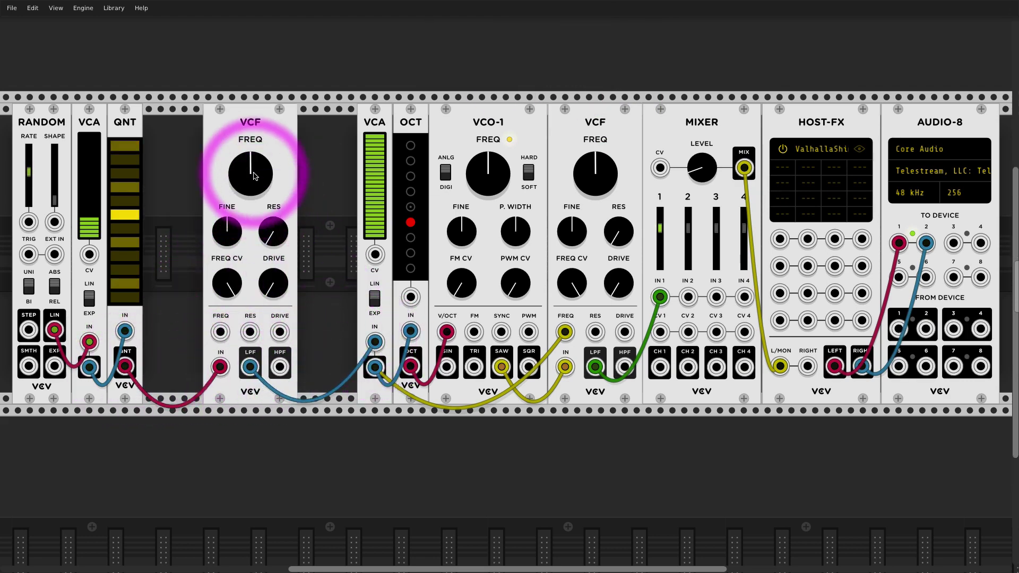
# - Lower the duplicated VCF's cutoff frequency to a low setting and turn the mixer's main level up slightly
pyautogui.moveTo(255, 176); pyautogui.dragTo(254, 234)
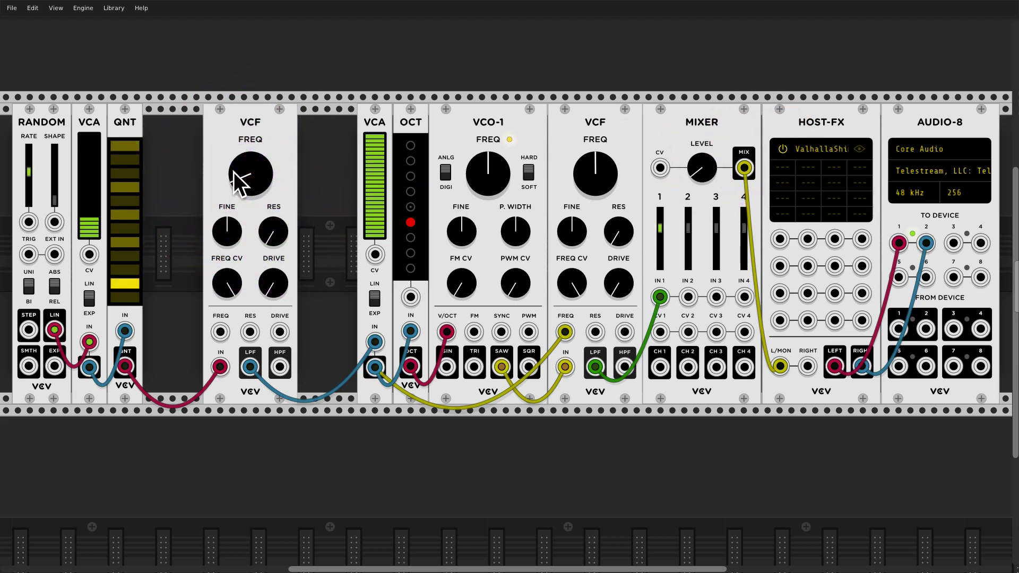
pyautogui.moveTo(243, 180)
pyautogui.mouseDown()
pyautogui.moveTo(242, 130)
pyautogui.moveTo(243, 173)
pyautogui.mouseUp()
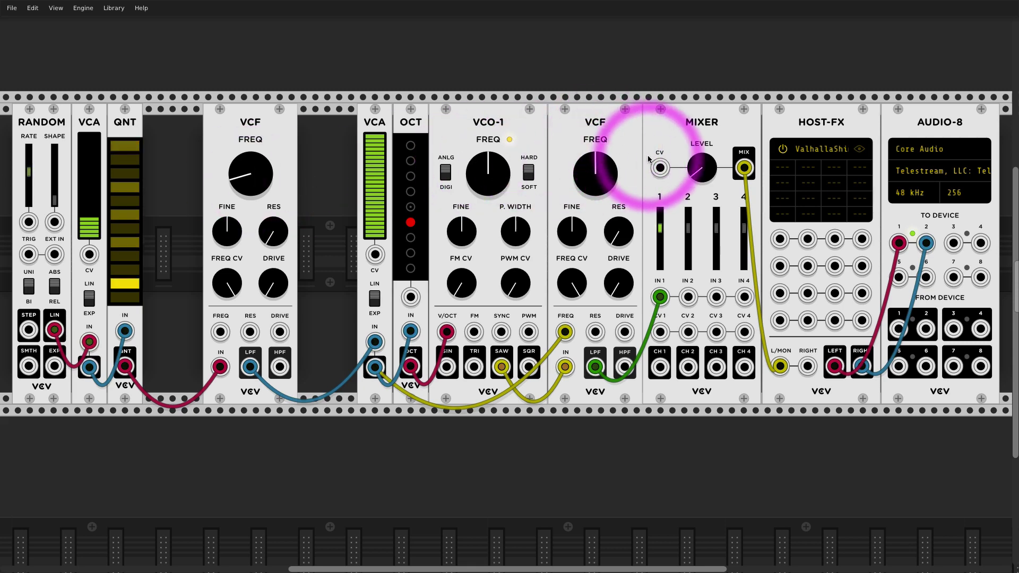
pyautogui.moveTo(708, 162)
pyautogui.mouseDown()
pyautogui.moveTo(708, 152)
pyautogui.moveTo(696, 173)
pyautogui.mouseUp()
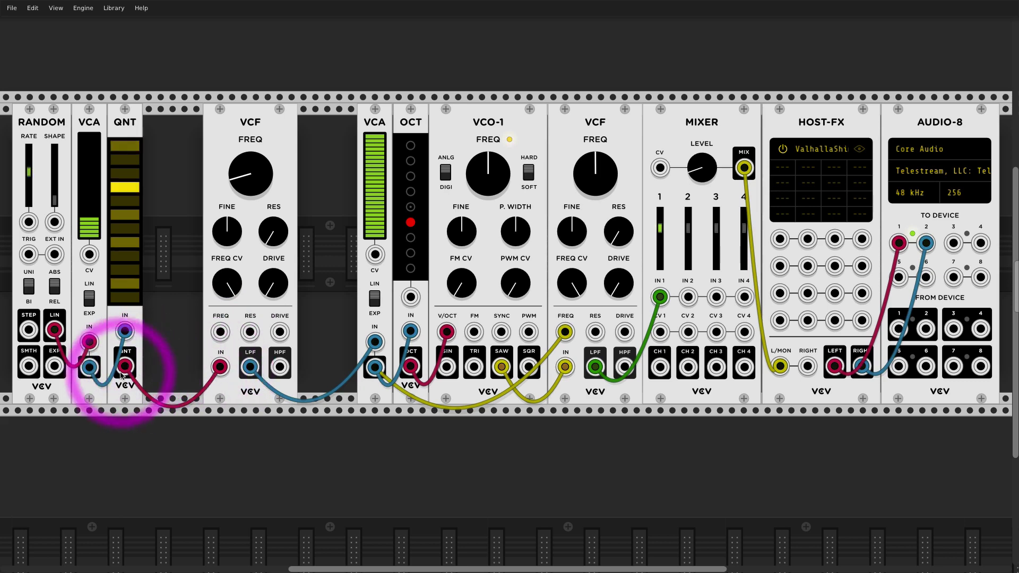
# - Patch the quantizer output into the duplicated VCF's frequency CV input as well, and adjust its cutoff frequency
pyautogui.moveTo(219, 332); pyautogui.dragTo(131, 370)
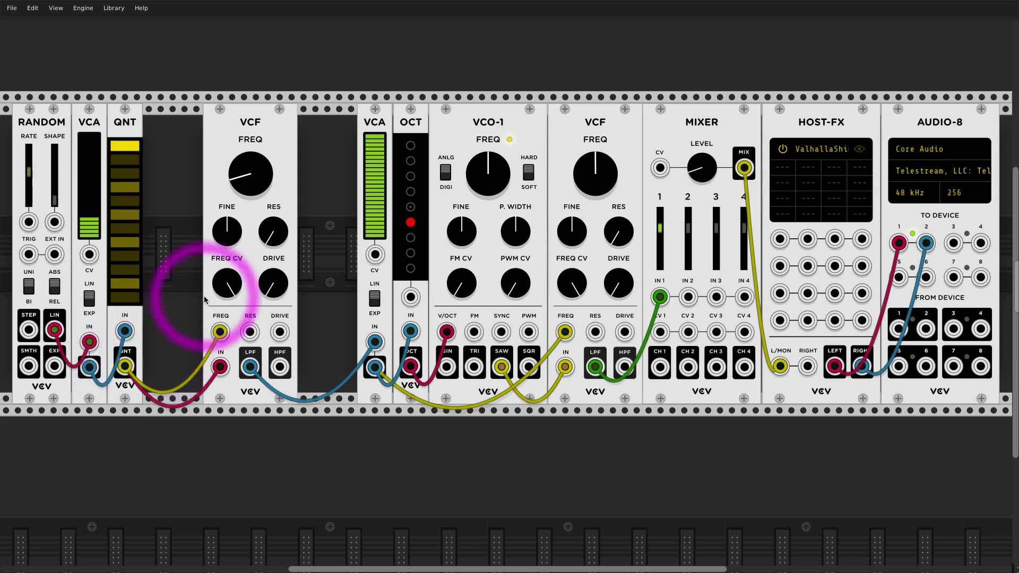
pyautogui.moveTo(251, 175)
pyautogui.mouseDown()
pyautogui.moveTo(250, 191)
pyautogui.moveTo(250, 169)
pyautogui.mouseUp()
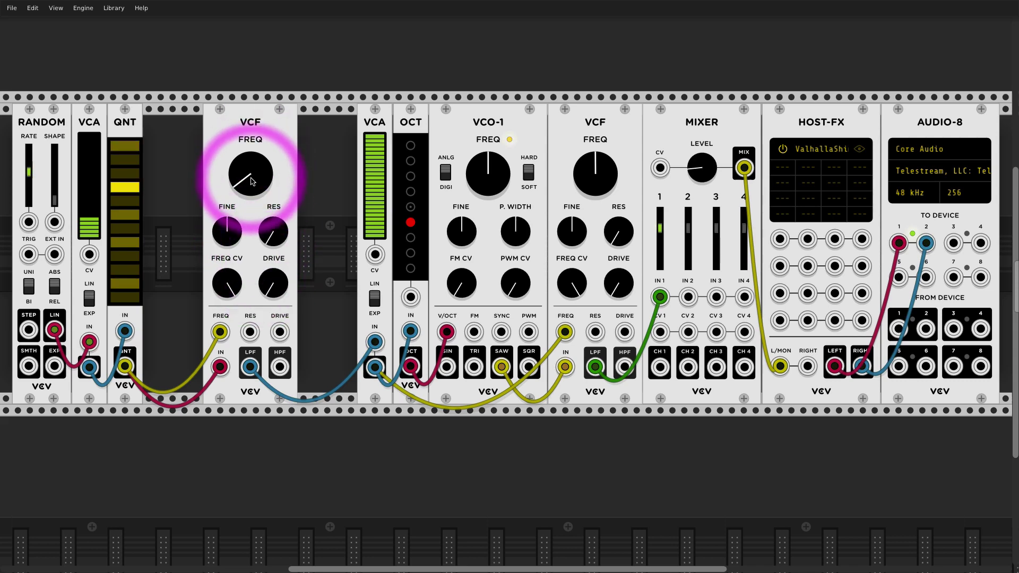
pyautogui.rightClick(325, 207)
pyautogui.click(485, 92)
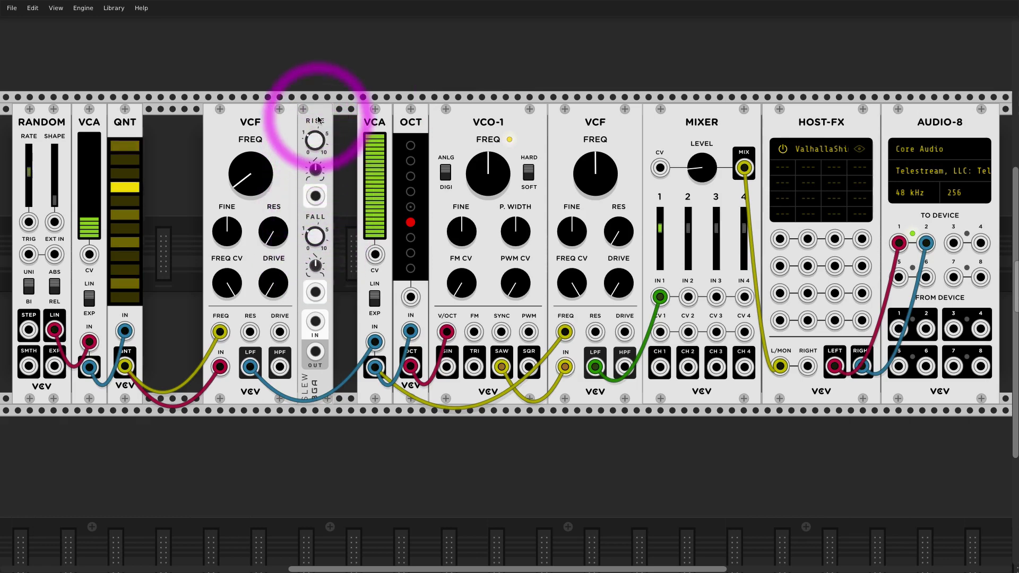
pyautogui.moveTo(314, 109); pyautogui.dragTo(332, 121)
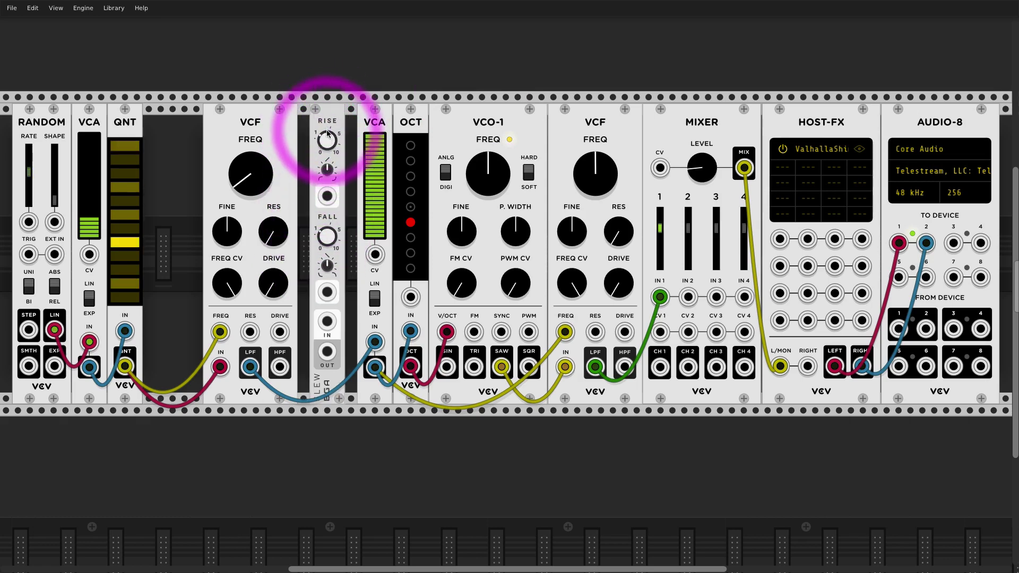
pyautogui.press('Delete')
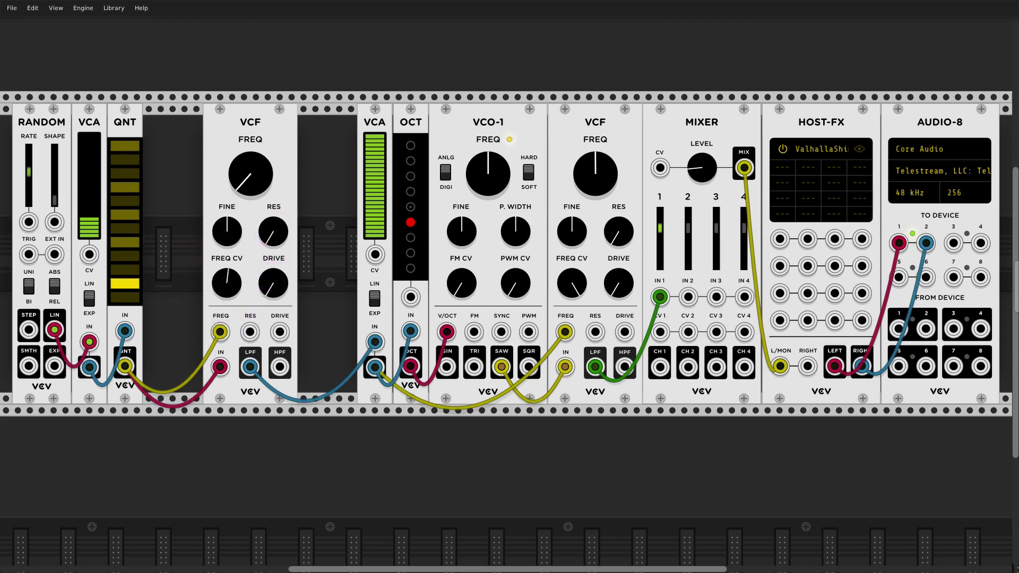
# - Fine-tune the duplicated VCF's cutoff frequency and set its frequency CV amount to the positive maximum
pyautogui.moveTo(247, 182); pyautogui.dragTo(248, 170)
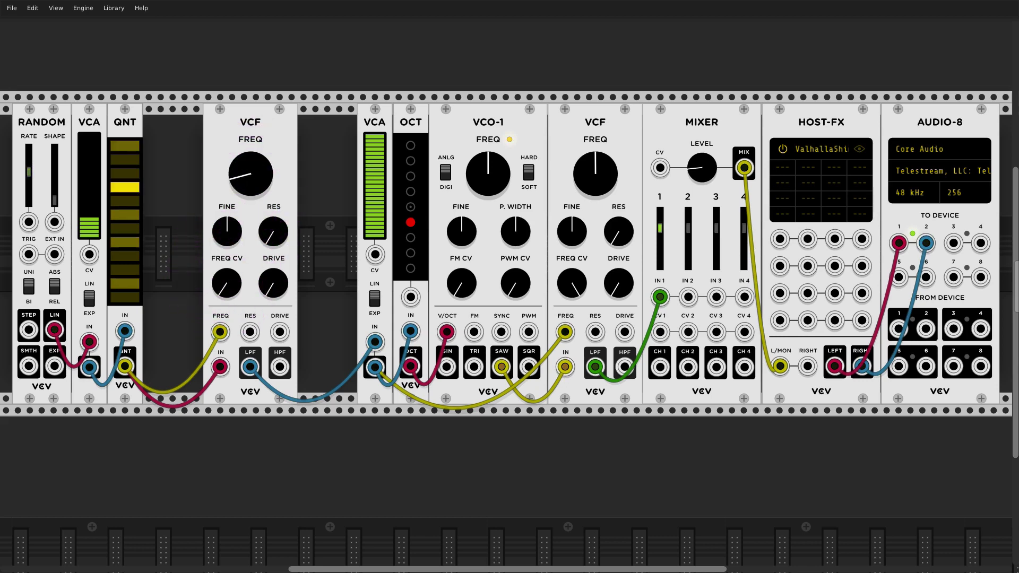
pyautogui.moveTo(247, 170); pyautogui.dragTo(247, 177)
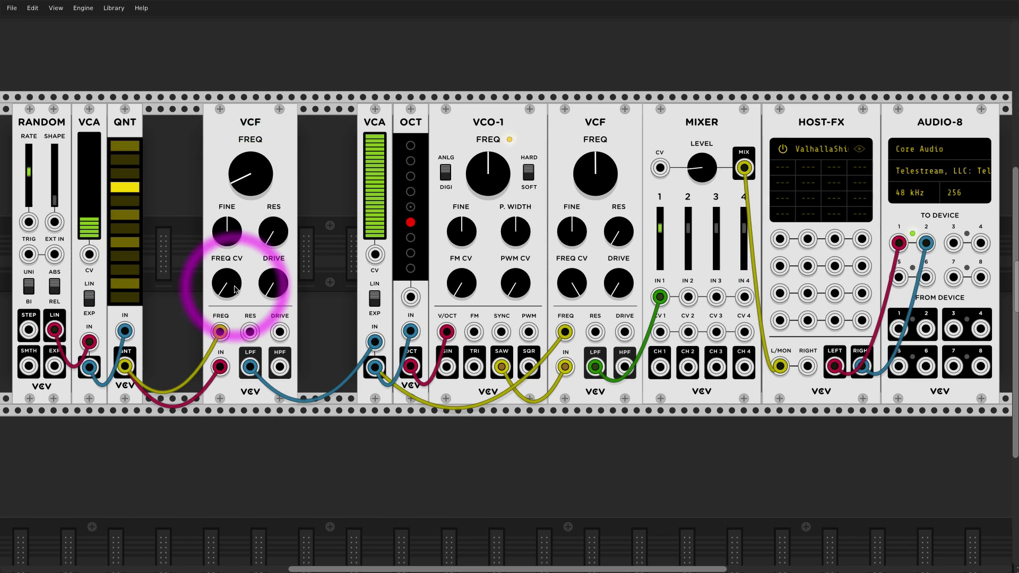
pyautogui.moveTo(234, 295); pyautogui.dragTo(235, 294)
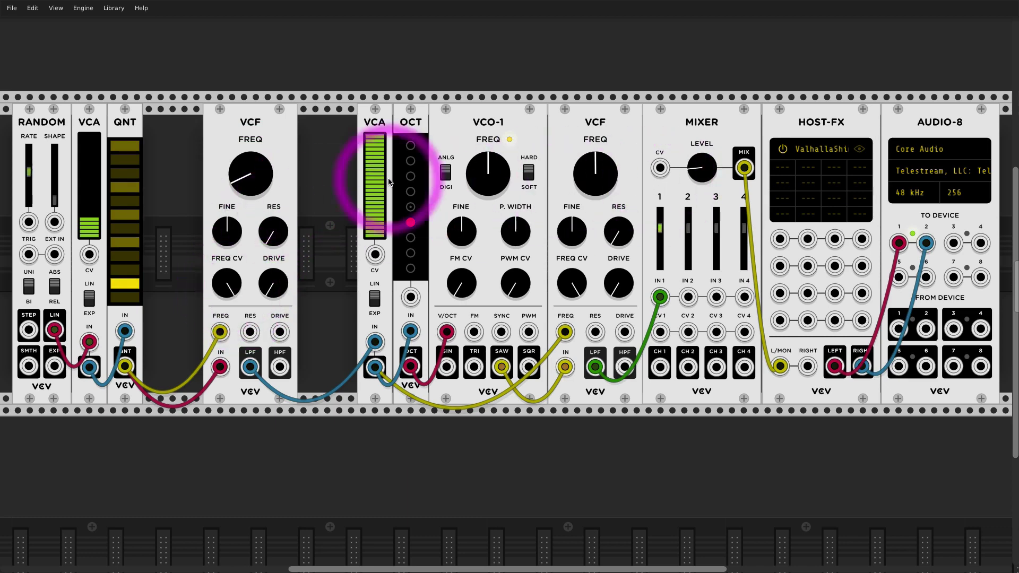
pyautogui.moveTo(268, 183); pyautogui.dragTo(268, 187)
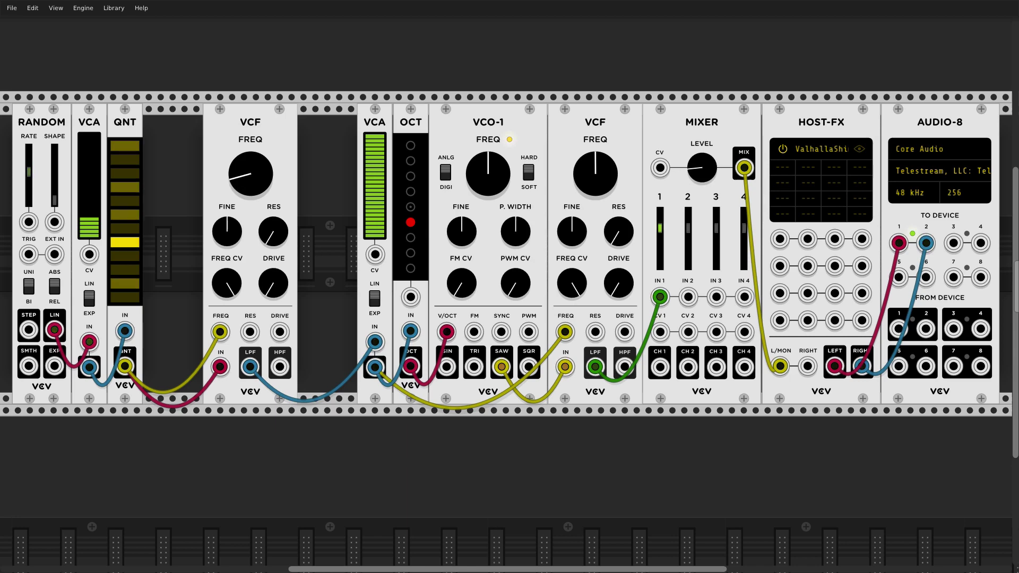
pyautogui.click(254, 185)
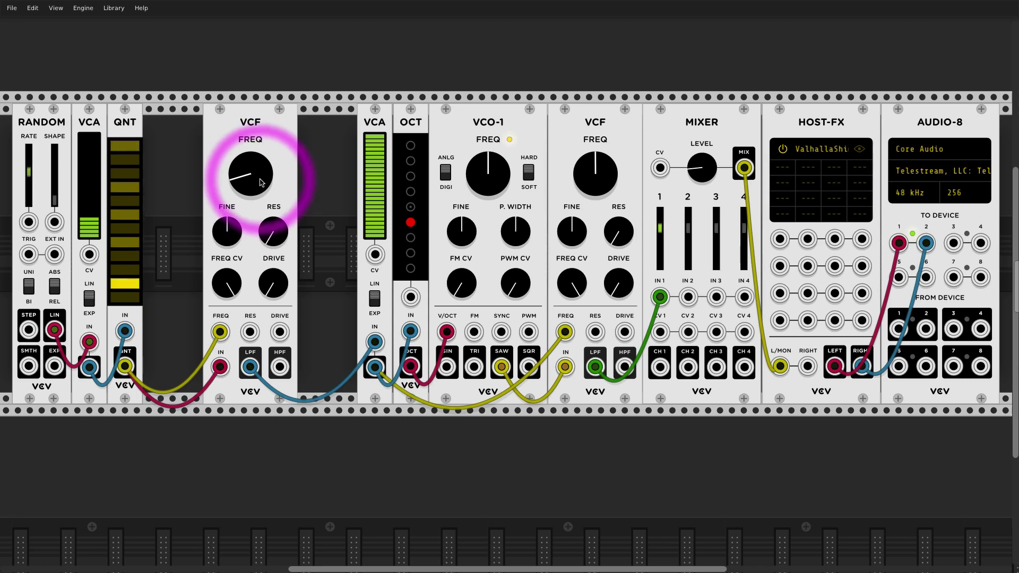
# - Raise the duplicated VCF's resonance and turn its cutoff frequency down to the minimum
pyautogui.moveTo(260, 183); pyautogui.dragTo(209, 147)
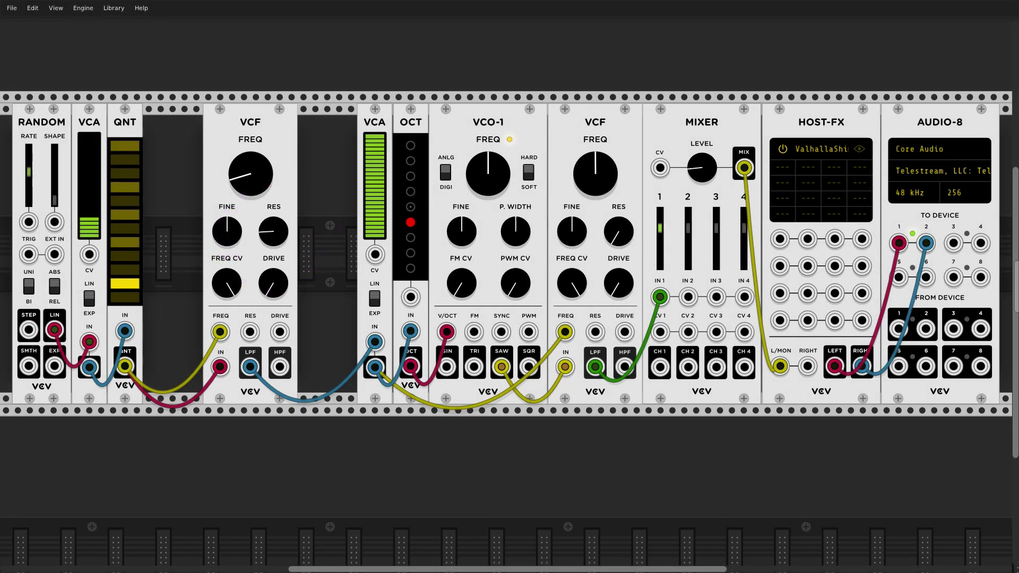
pyautogui.moveTo(250, 174); pyautogui.dragTo(279, 159)
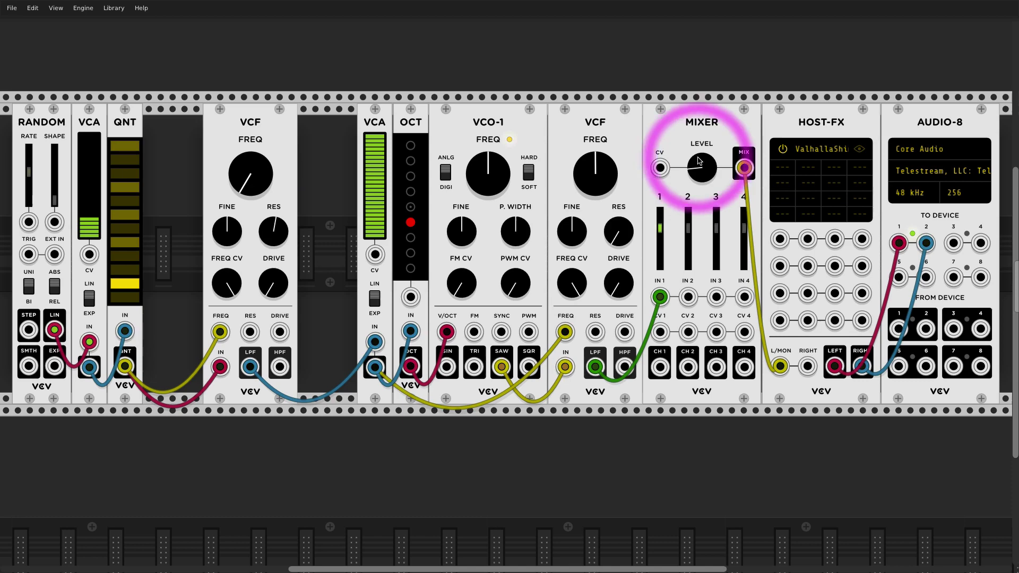
# - Raise the mixer's main level to about the eleven o'clock position
pyautogui.moveTo(695, 169); pyautogui.dragTo(695, 159)
pyautogui.moveTo(502, 190)
pyautogui.mouseDown()
pyautogui.moveTo(502, 165)
pyautogui.moveTo(502, 190)
pyautogui.mouseUp()
pyautogui.click(701, 180)
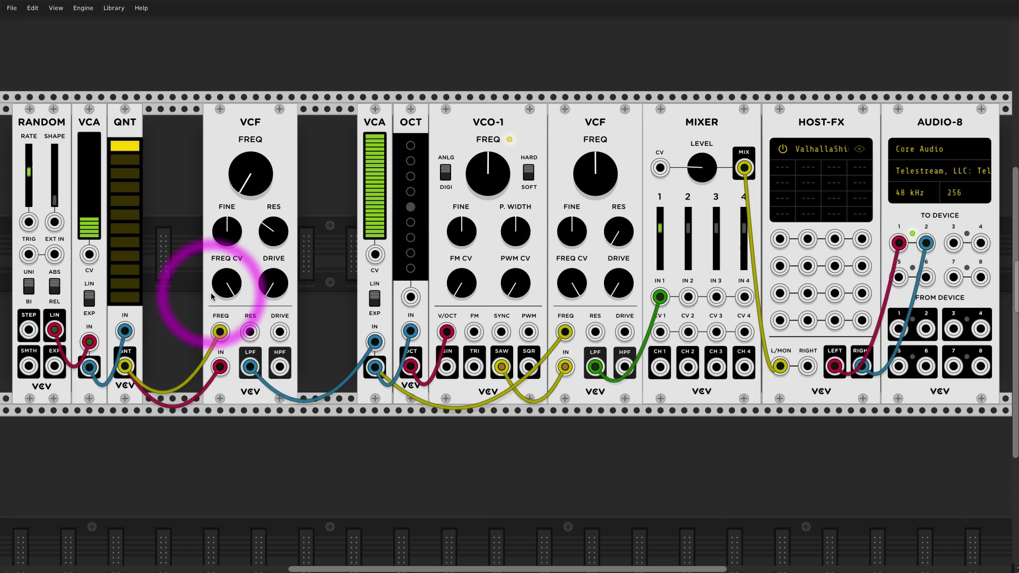
pyautogui.moveTo(701, 172)
pyautogui.mouseDown()
pyautogui.moveTo(702, 159)
pyautogui.moveTo(702, 172)
pyautogui.mouseUp()
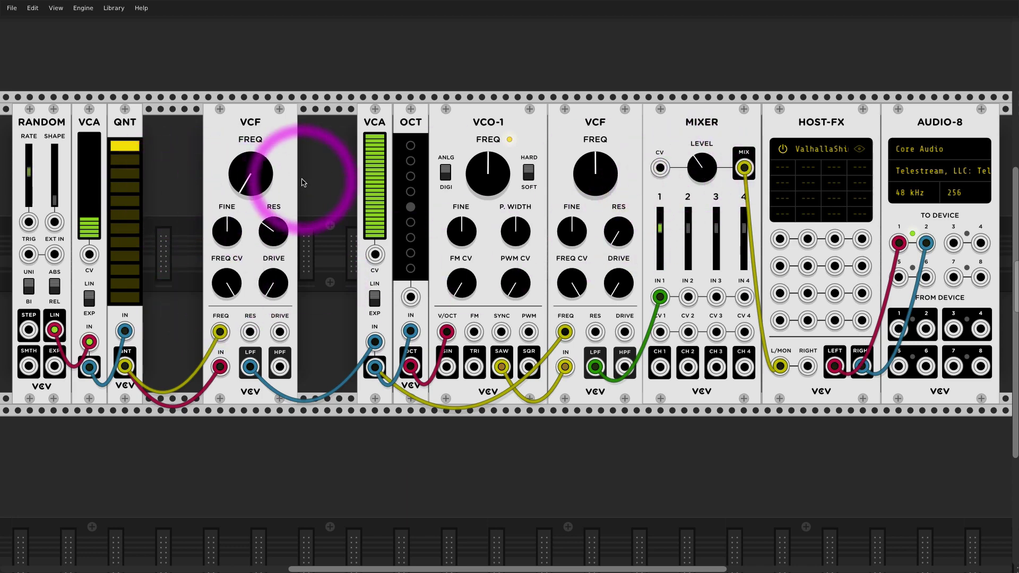
# - Move the duplicated VCF closer to the quantizer and unpatch the cable from its frequency CV input
pyautogui.moveTo(279, 153); pyautogui.dragTo(254, 142)
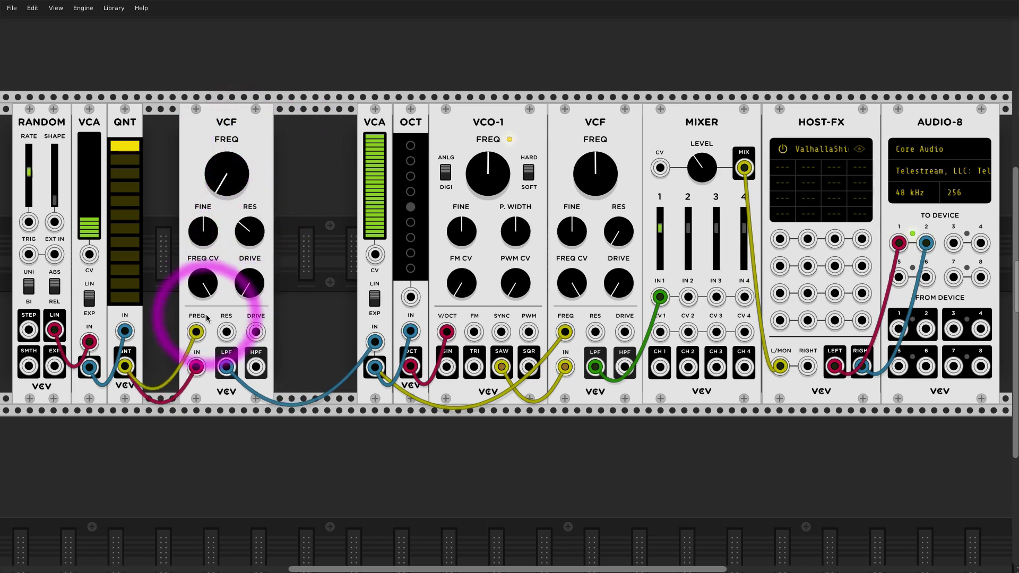
pyautogui.moveTo(196, 331); pyautogui.dragTo(200, 286)
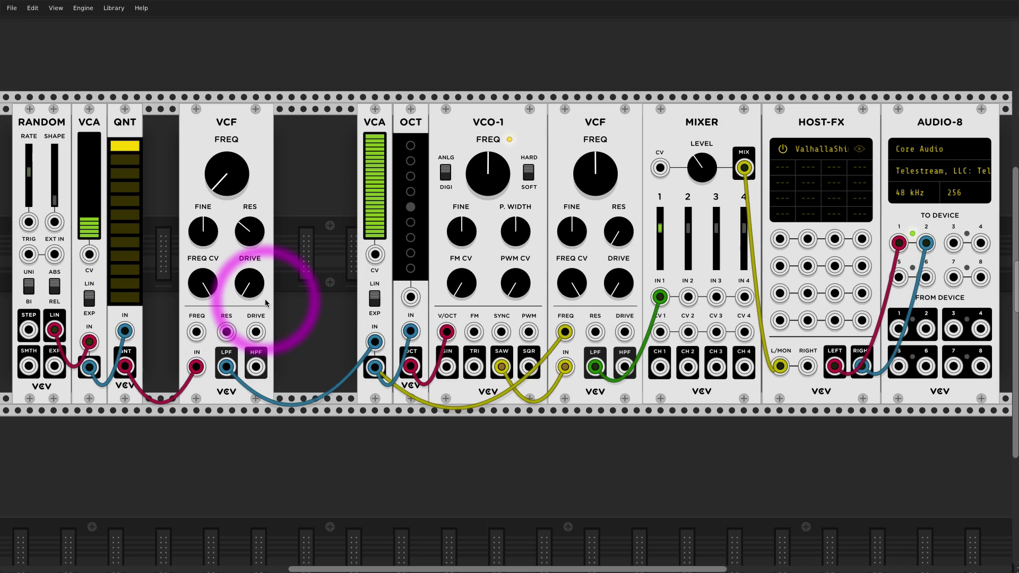
# - Raise the duplicated VCF's drive and cutoff frequency, and turn up the mixer's main level
pyautogui.moveTo(259, 290); pyautogui.dragTo(259, 302)
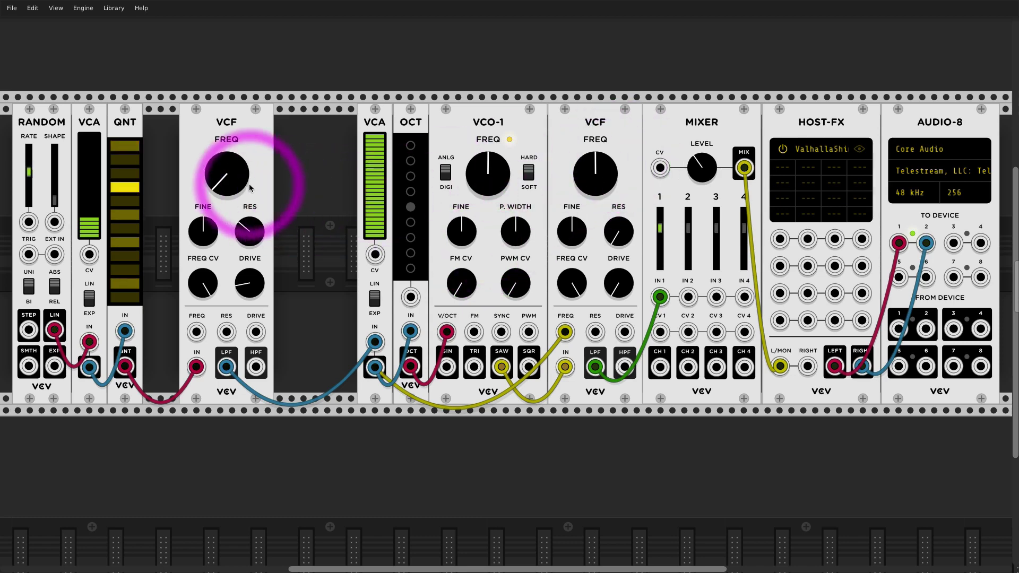
pyautogui.moveTo(227, 173); pyautogui.dragTo(227, 126)
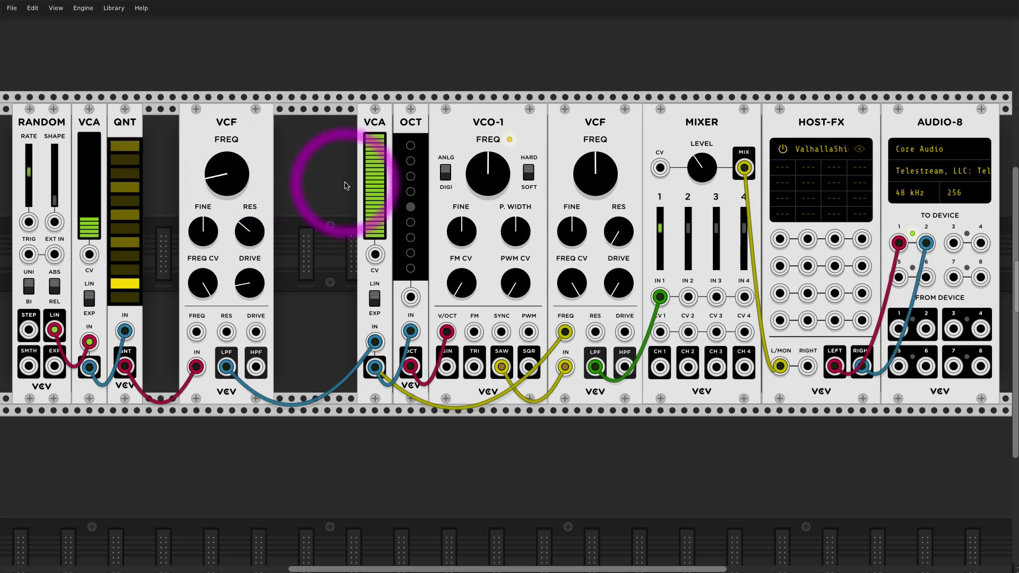
pyautogui.moveTo(700, 169); pyautogui.dragTo(701, 160)
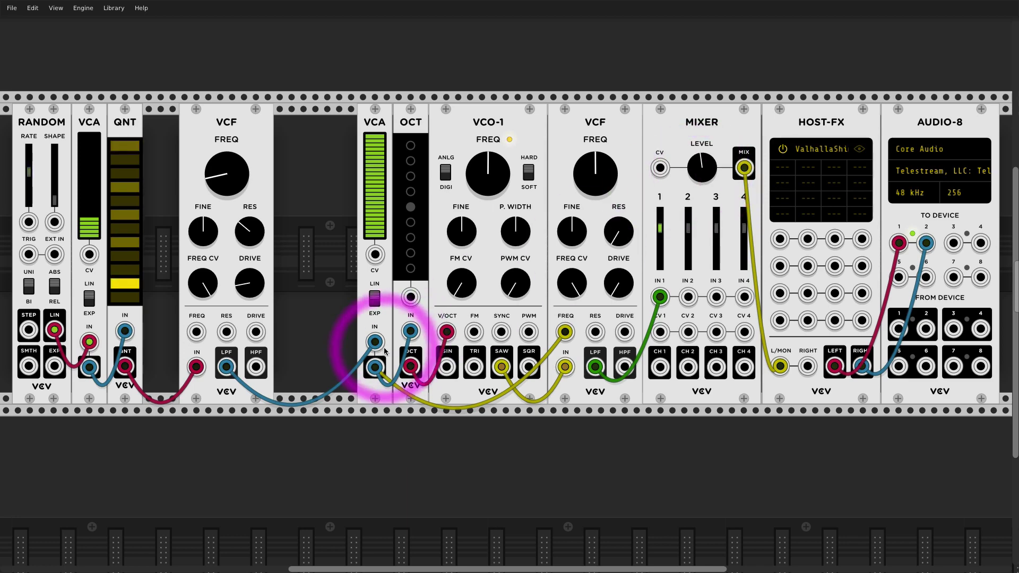
# - Patch the quantizer directly into the second VCA for comparison, and restore the feed from the duplicated VCF's low-pass output
pyautogui.moveTo(375, 343); pyautogui.dragTo(125, 366)
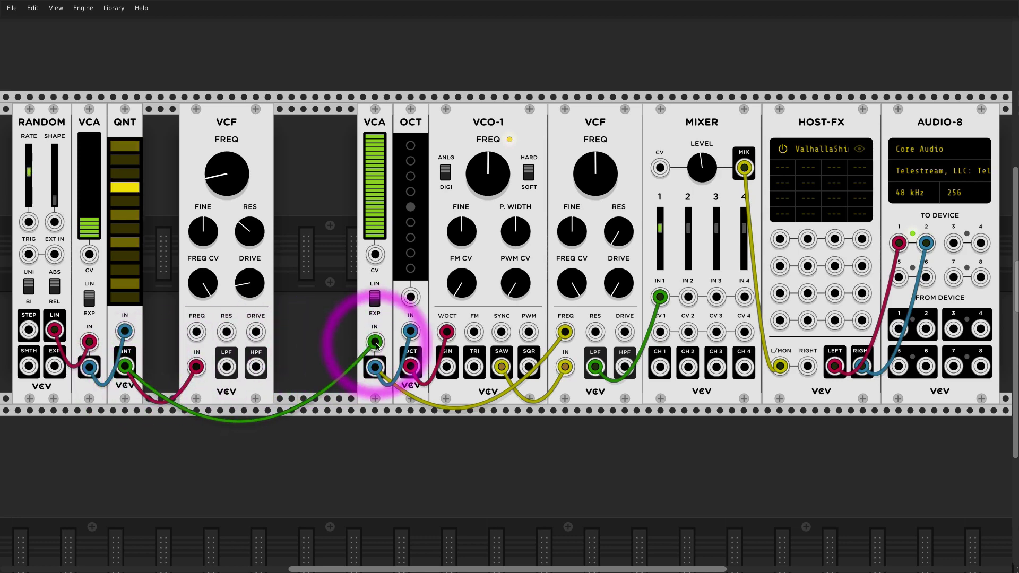
pyautogui.moveTo(376, 343); pyautogui.dragTo(226, 366)
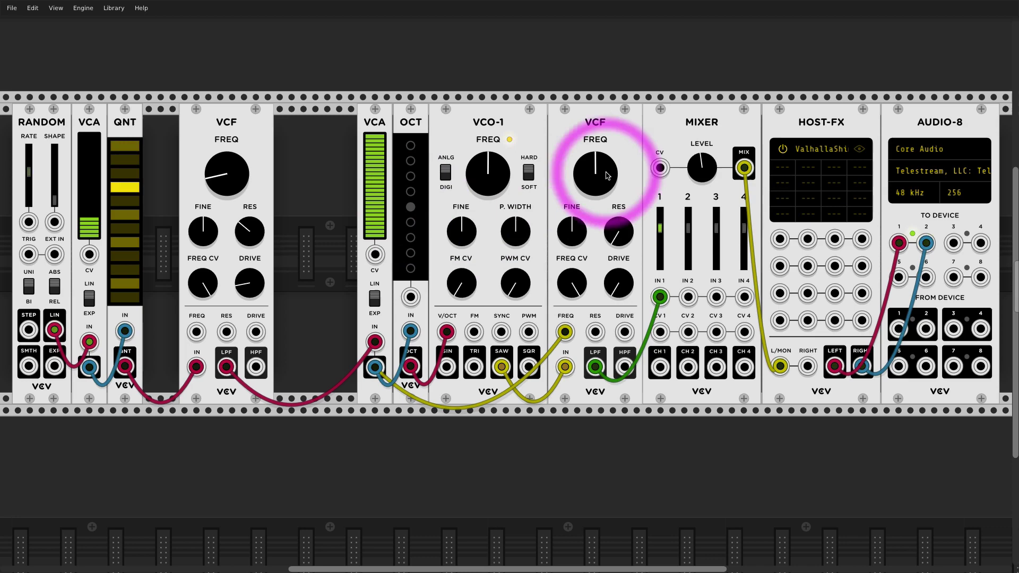
# - Turn down the mixer's main level and reset the duplicated VCF's resonance and drive to their defaults
pyautogui.moveTo(700, 167); pyautogui.dragTo(700, 183)
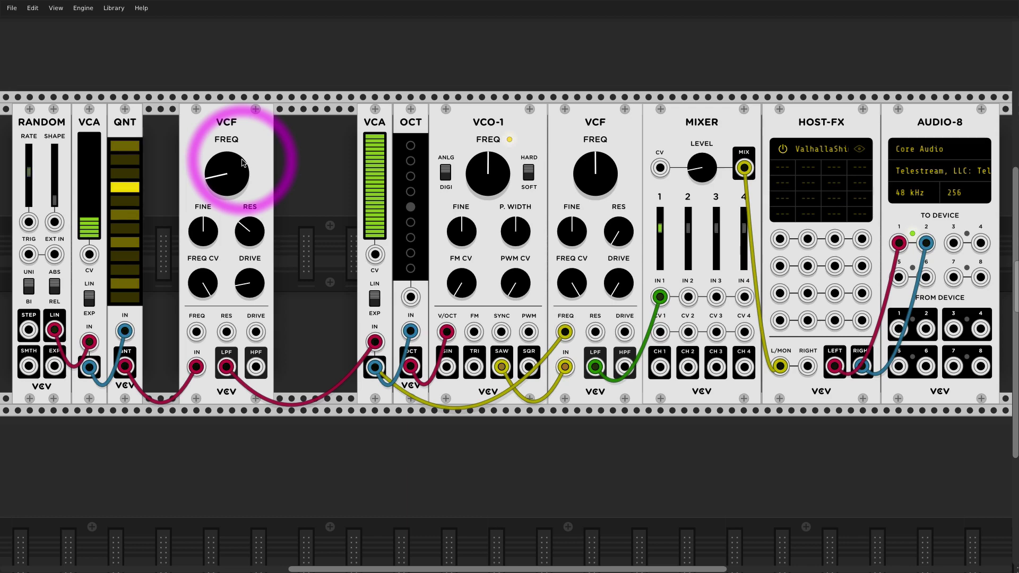
pyautogui.scroll(-1, 242, 162)
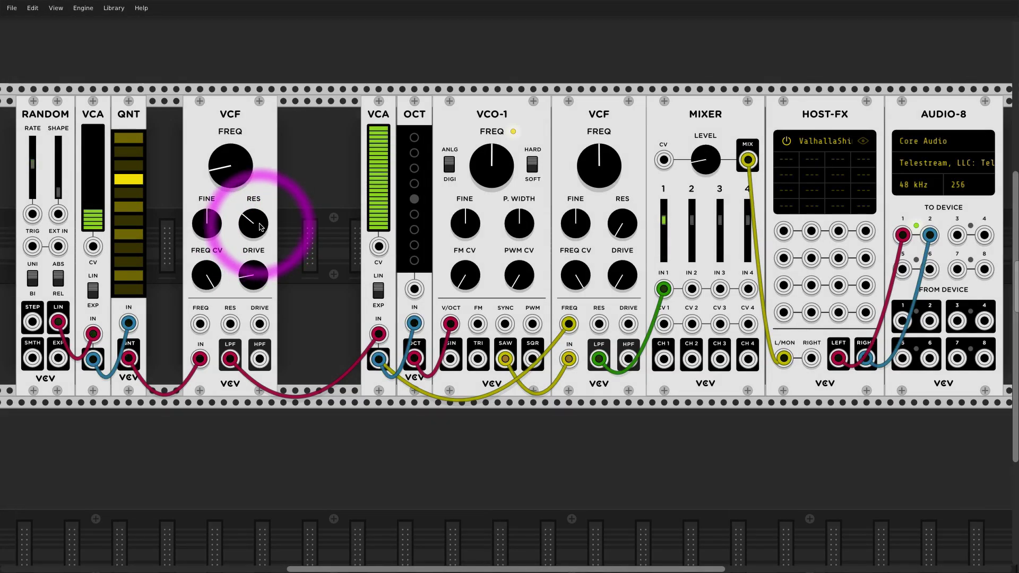
pyautogui.doubleClick(249, 224)
pyautogui.doubleClick(246, 272)
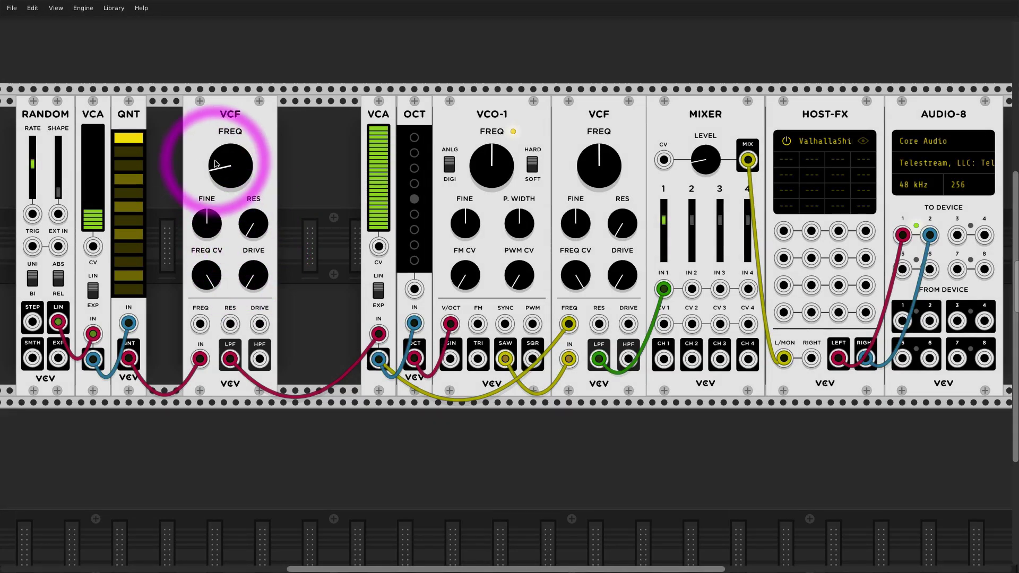
# - Raise the duplicated VCF's cutoff to about ten o'clock and the mixer's main level to about eleven o'clock
pyautogui.moveTo(231, 165)
pyautogui.mouseDown()
pyautogui.moveTo(230, 155)
pyautogui.moveTo(231, 171)
pyautogui.mouseUp()
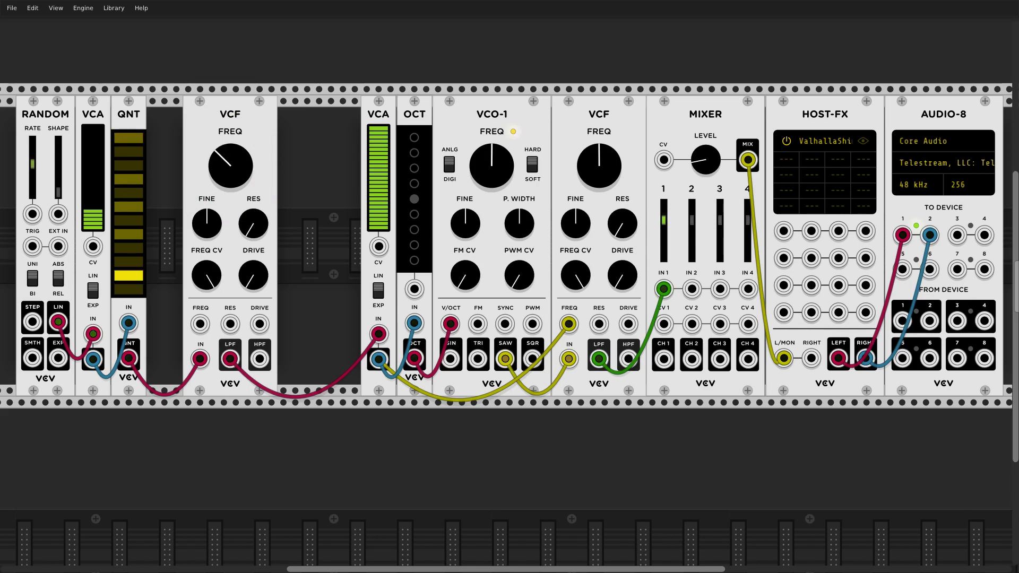
pyautogui.moveTo(701, 154); pyautogui.dragTo(701, 128)
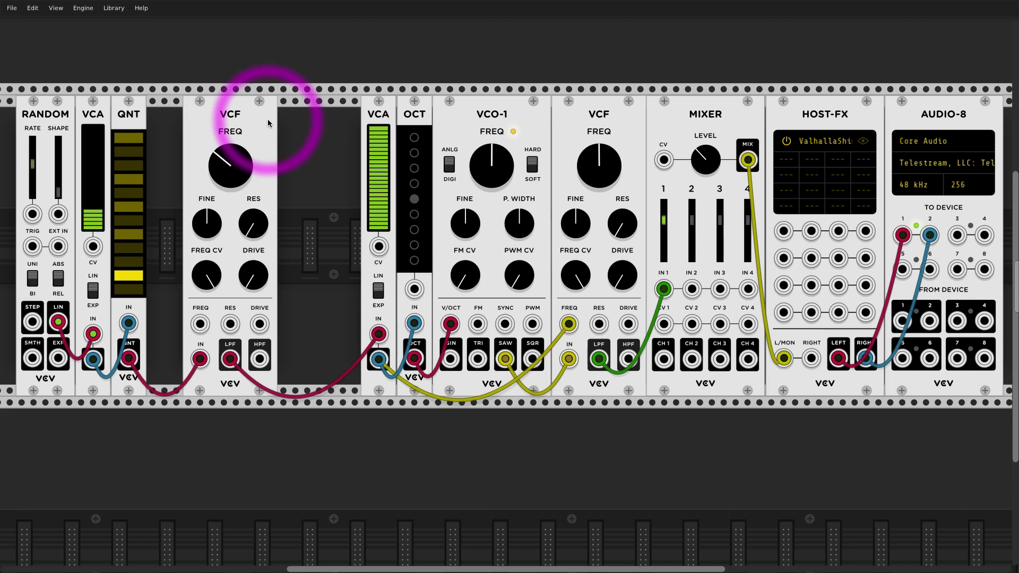
# - Move the duplicated VCF directly against the quantizer in the rack
pyautogui.moveTo(268, 119); pyautogui.dragTo(221, 123)
pyautogui.scroll(1, 305, 165)
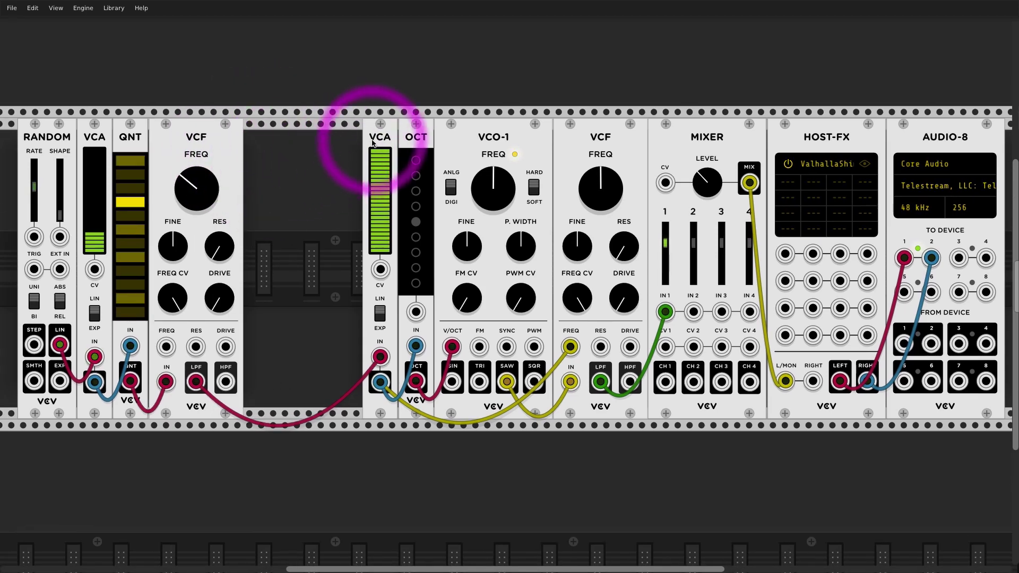
# - Make room before the second VCA and add the Audible Instruments EQ filter directly after the duplicated VCF
pyautogui.moveTo(371, 123); pyautogui.dragTo(454, 133)
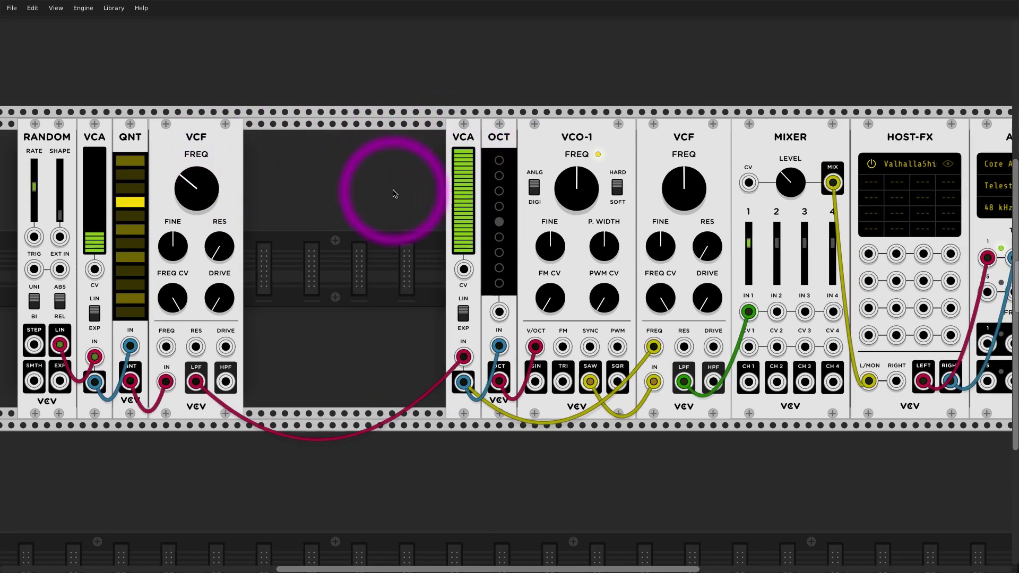
pyautogui.rightClick(279, 269)
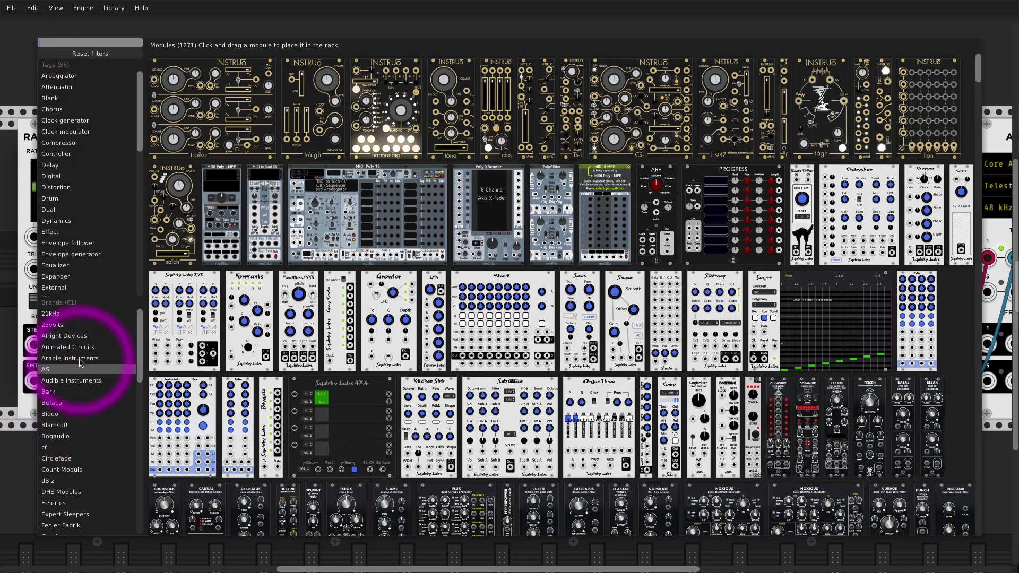
pyautogui.click(90, 381)
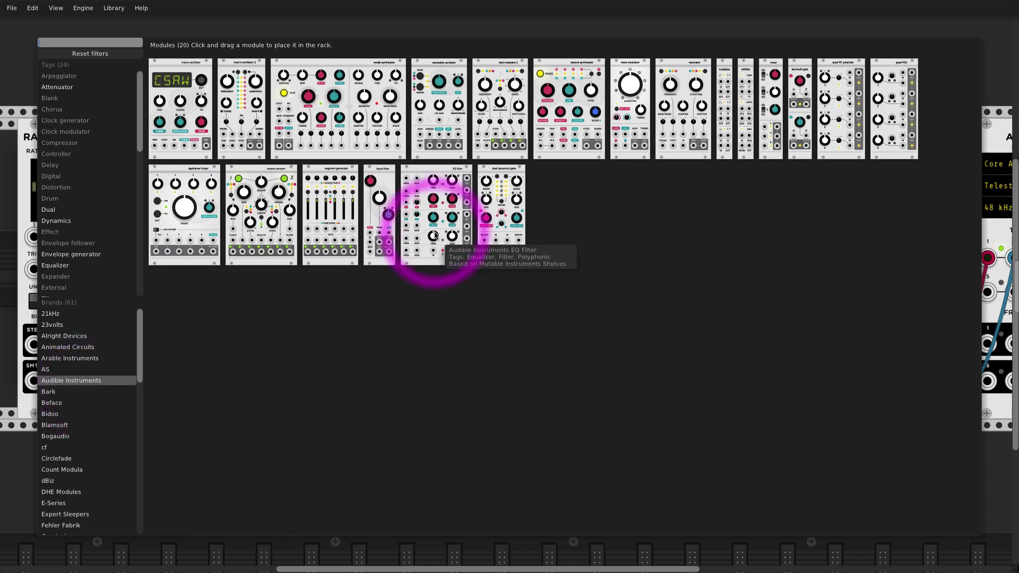
pyautogui.moveTo(434, 229); pyautogui.dragTo(482, 338)
pyautogui.hscroll(2, 989, 145)
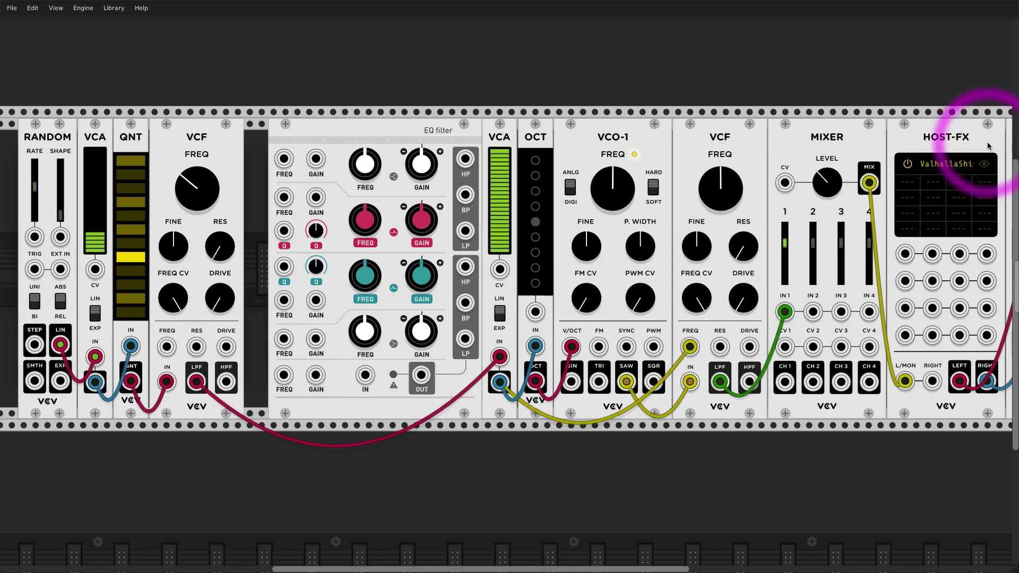
pyautogui.moveTo(985, 145); pyautogui.dragTo(960, 139)
pyautogui.scroll(1, 923, 154)
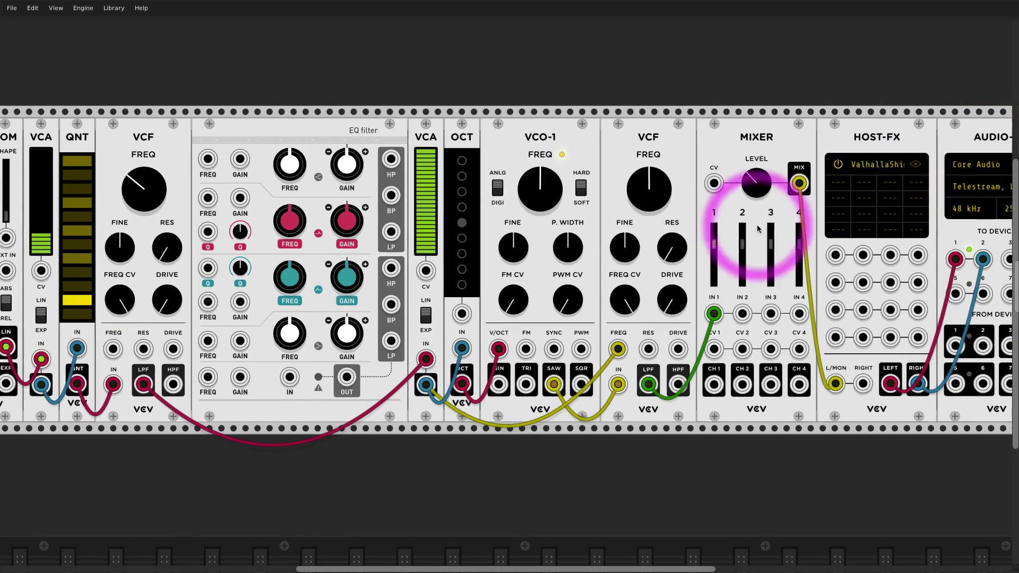
# - Route the duplicated VCF's low-pass output into the EQ filter's input and the EQ filter's main output into the second VCA
pyautogui.moveTo(426, 359)
pyautogui.mouseDown()
pyautogui.moveTo(382, 372)
pyautogui.moveTo(374, 391)
pyautogui.moveTo(278, 393)
pyautogui.moveTo(264, 404)
pyautogui.moveTo(239, 387)
pyautogui.moveTo(288, 377)
pyautogui.moveTo(368, 402)
pyautogui.moveTo(428, 359)
pyautogui.mouseUp()
pyautogui.scroll(1, 428, 359)
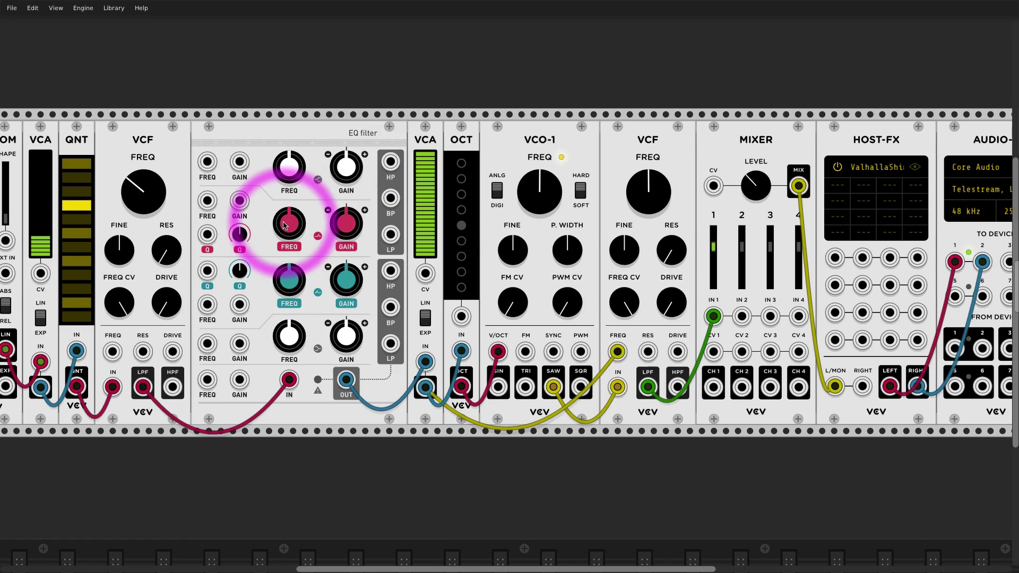
pyautogui.hscroll(2, 273, 244)
pyautogui.hscroll(-3, 263, 265)
pyautogui.hscroll(-3, 261, 273)
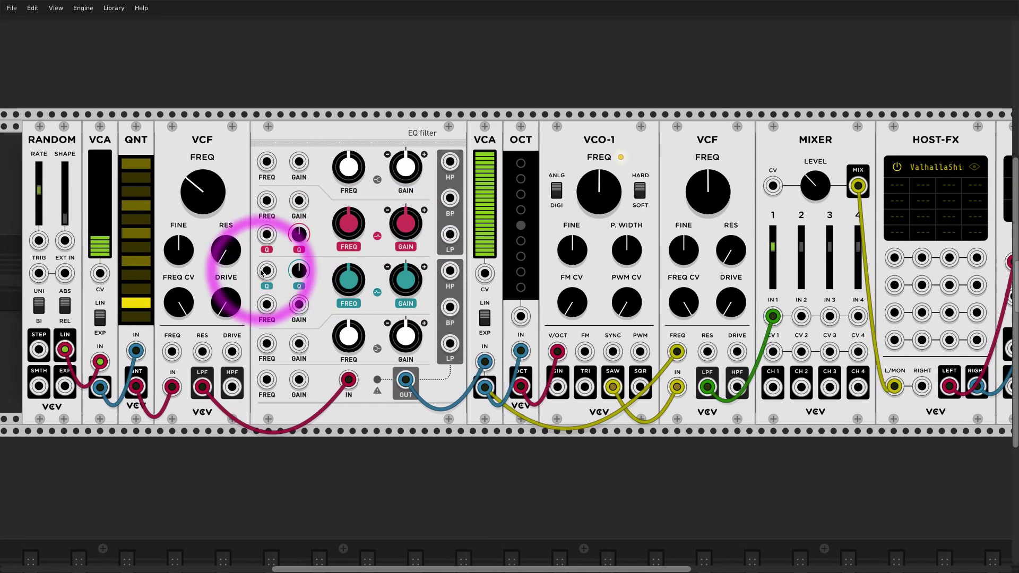
# - Set the EQ filter's teal band frequency to about seven o'clock and its gain to about three o'clock
pyautogui.moveTo(349, 278); pyautogui.dragTo(398, 274)
pyautogui.hscroll(1, 349, 278)
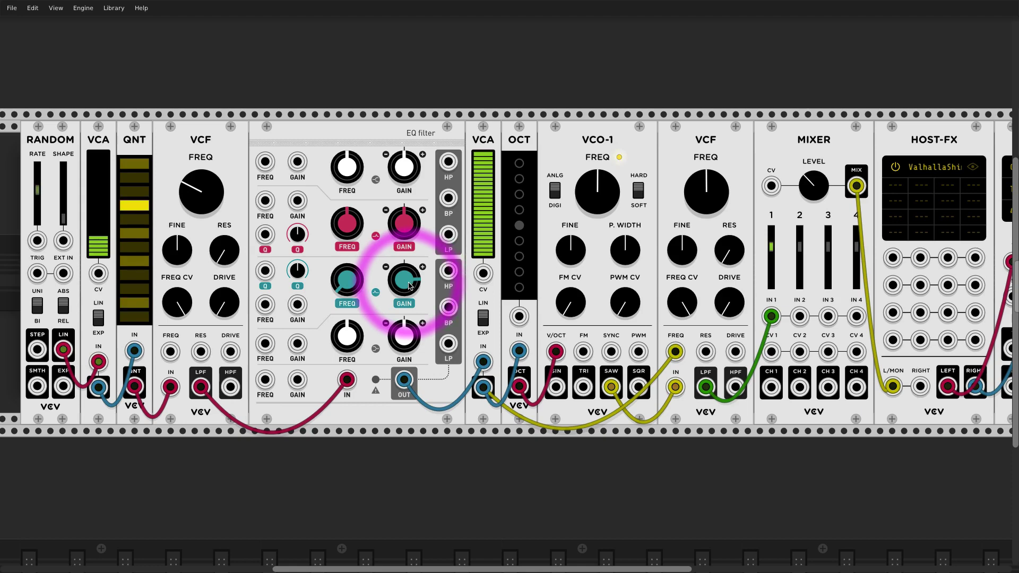
pyautogui.hscroll(-2, 409, 286)
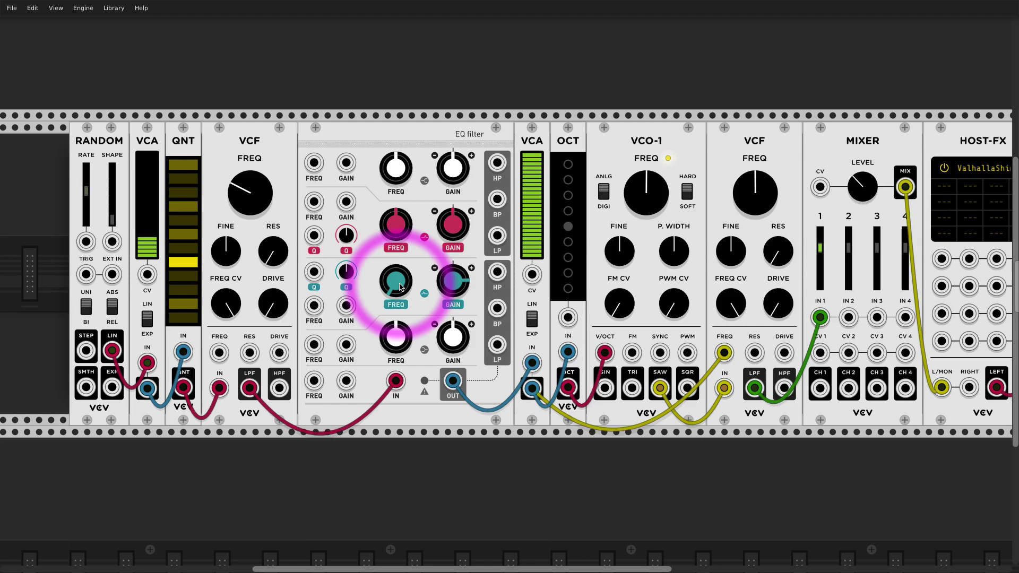
# - Make a gap before the EQ filter and place a duplicate of the OCT module between it and the duplicated VCF
pyautogui.moveTo(329, 148); pyautogui.dragTo(377, 136)
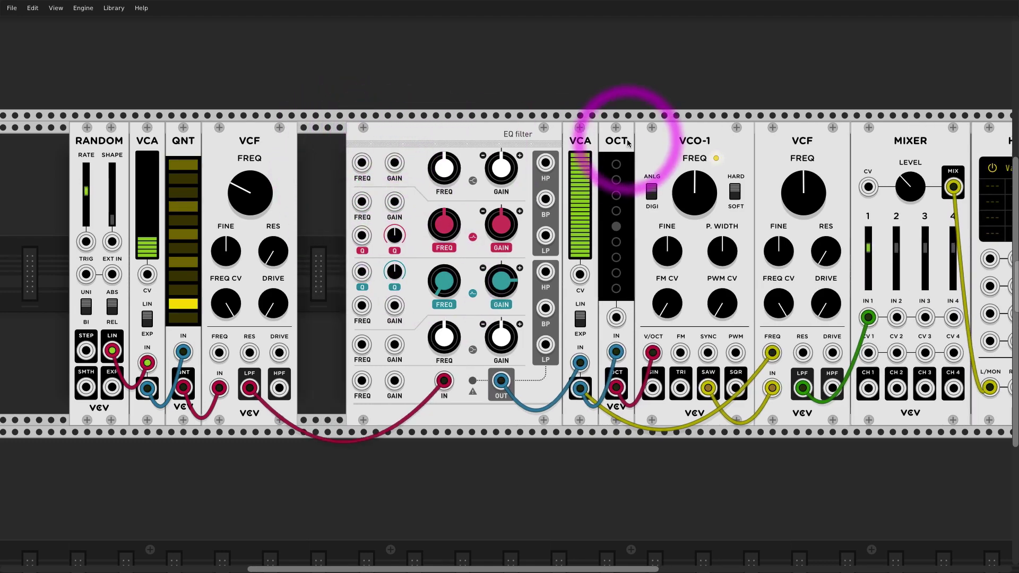
pyautogui.hotkey('ctrl', 'd')
pyautogui.moveTo(639, 100); pyautogui.dragTo(387, 342)
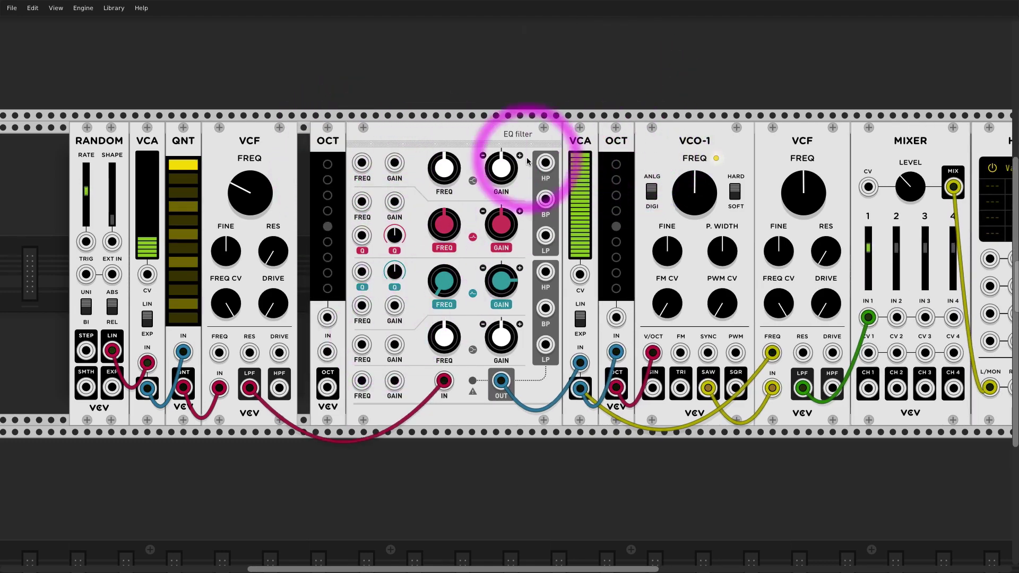
pyautogui.hscroll(2, 275, 234)
pyautogui.moveTo(43, 141); pyautogui.dragTo(62, 155)
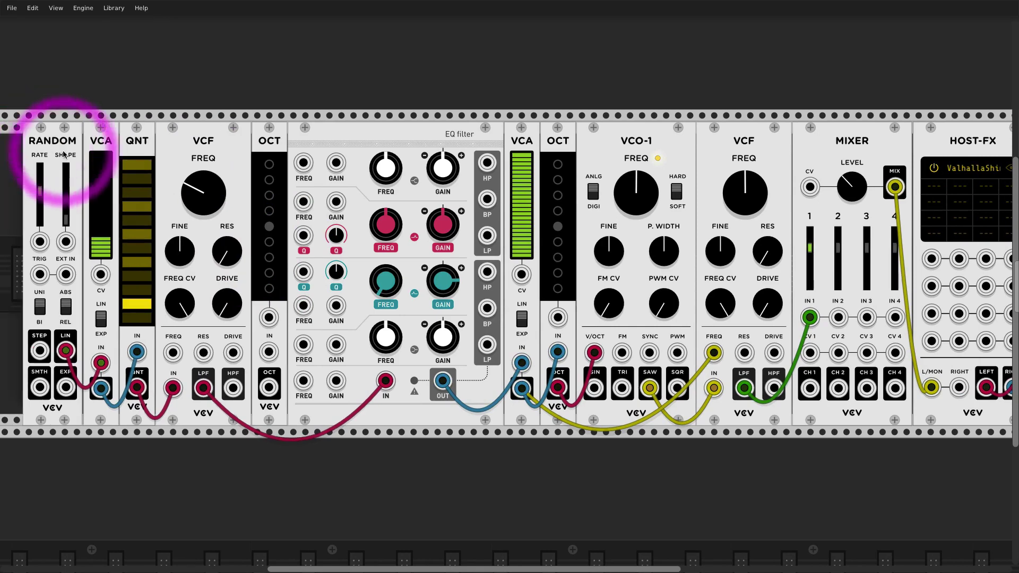
# - Patch the duplicated OCT, shifted down three octaves, into the EQ filter's teal frequency CV, and lower the teal gain to about one o'clock
pyautogui.moveTo(269, 387); pyautogui.dragTo(302, 308)
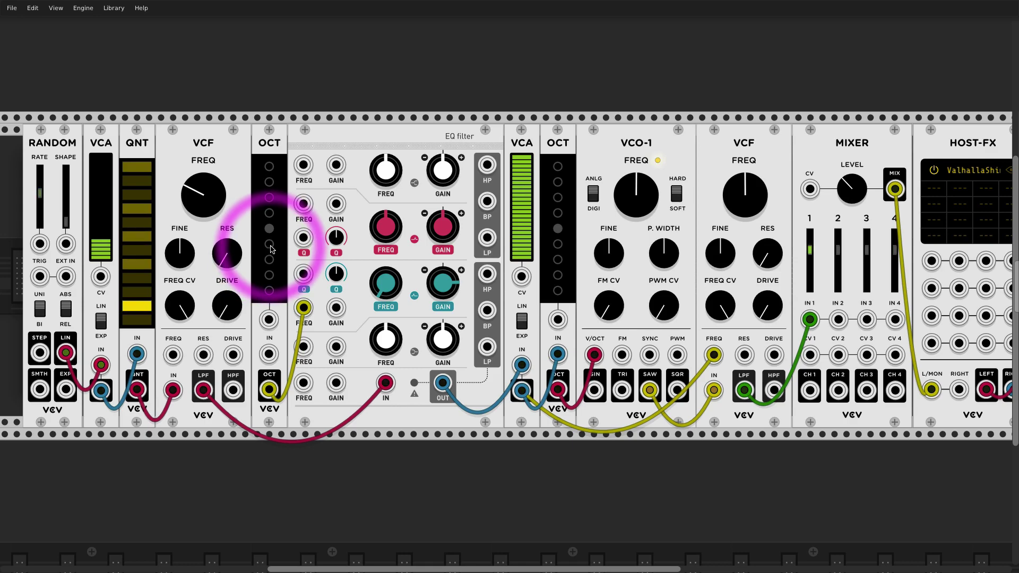
pyautogui.click(269, 260)
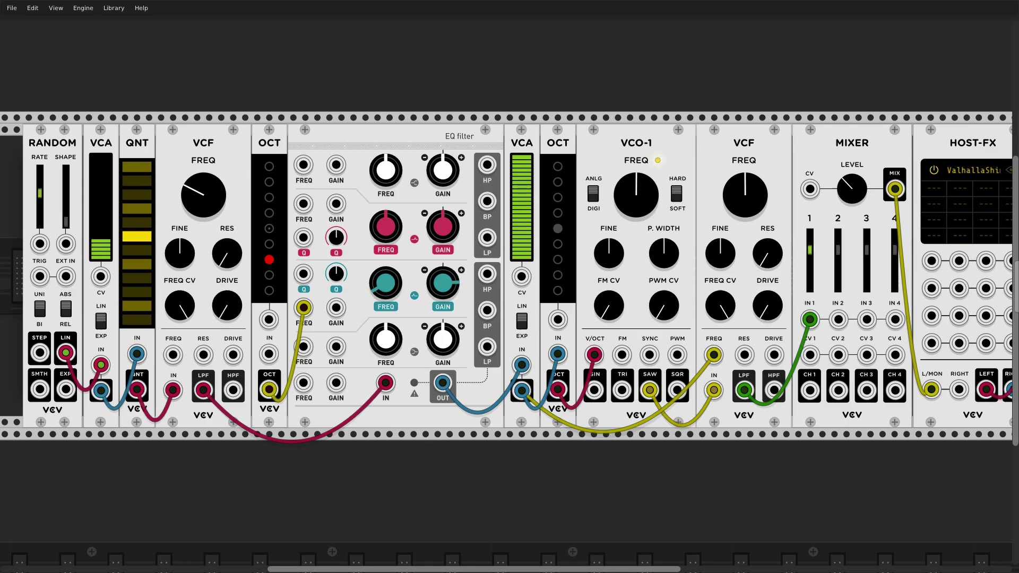
pyautogui.click(269, 275)
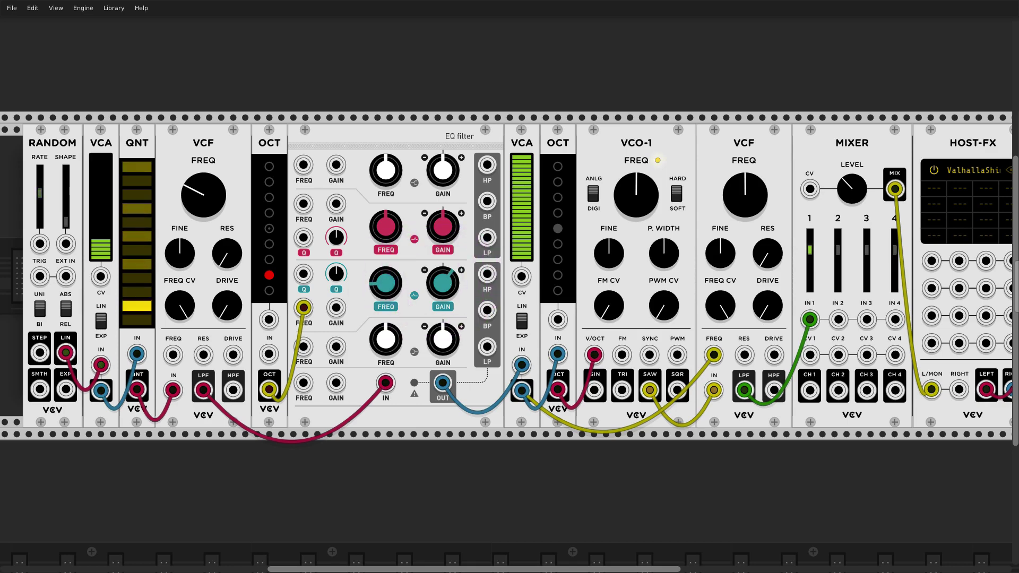
pyautogui.click(446, 282)
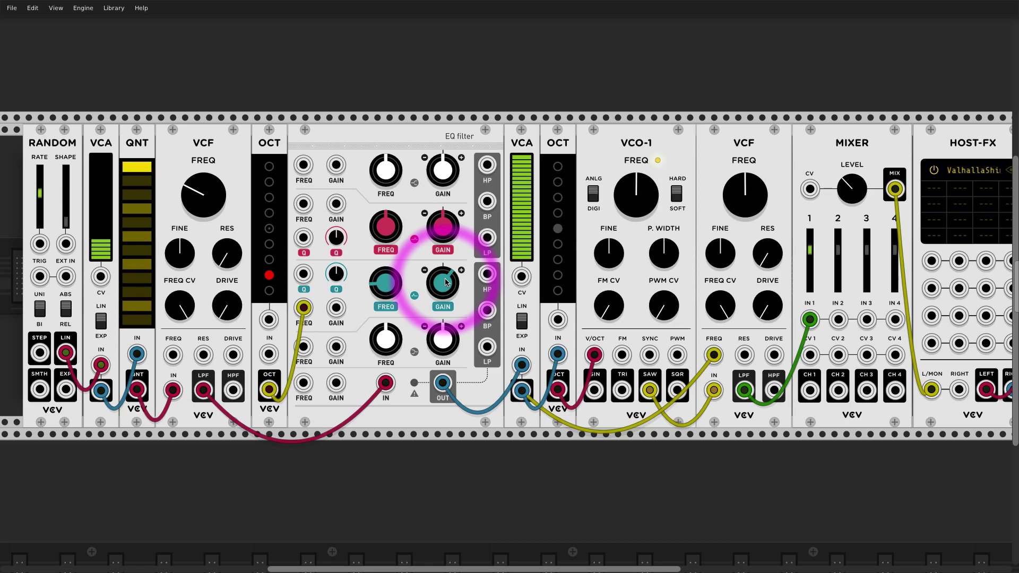
# - Shift the OCT feeding VCO-1 down one octave and lower the mixer's main level to about half past nine
pyautogui.moveTo(745, 185); pyautogui.dragTo(744, 212)
pyautogui.click(563, 246)
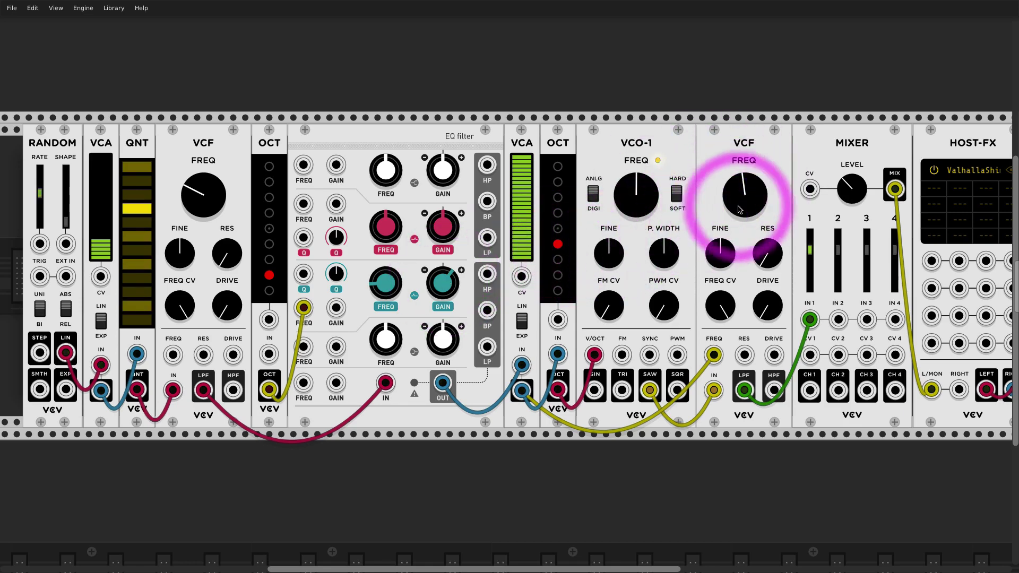
pyautogui.moveTo(845, 184); pyautogui.dragTo(845, 211)
pyautogui.moveTo(742, 209); pyautogui.dragTo(742, 194)
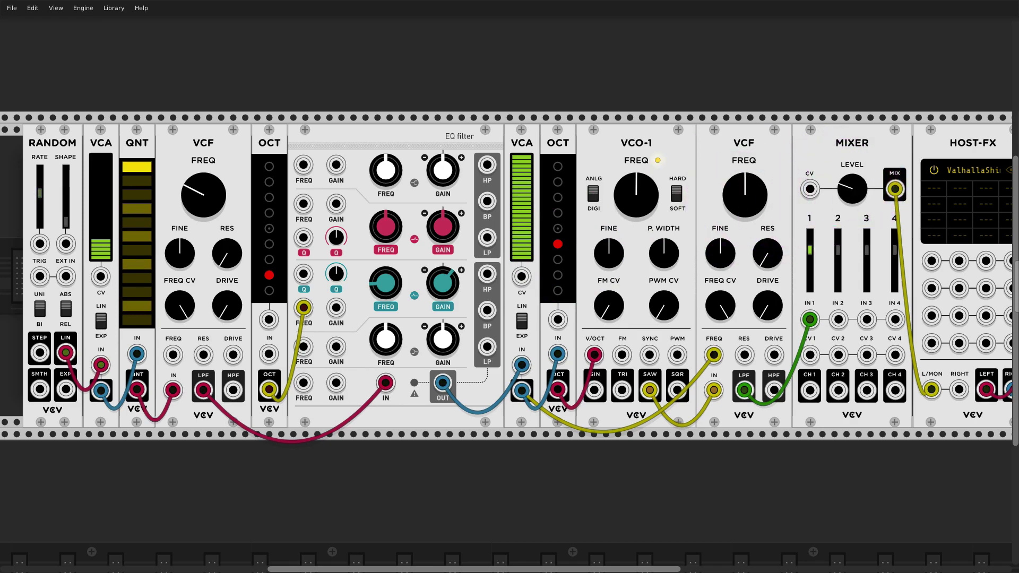
pyautogui.click(741, 209)
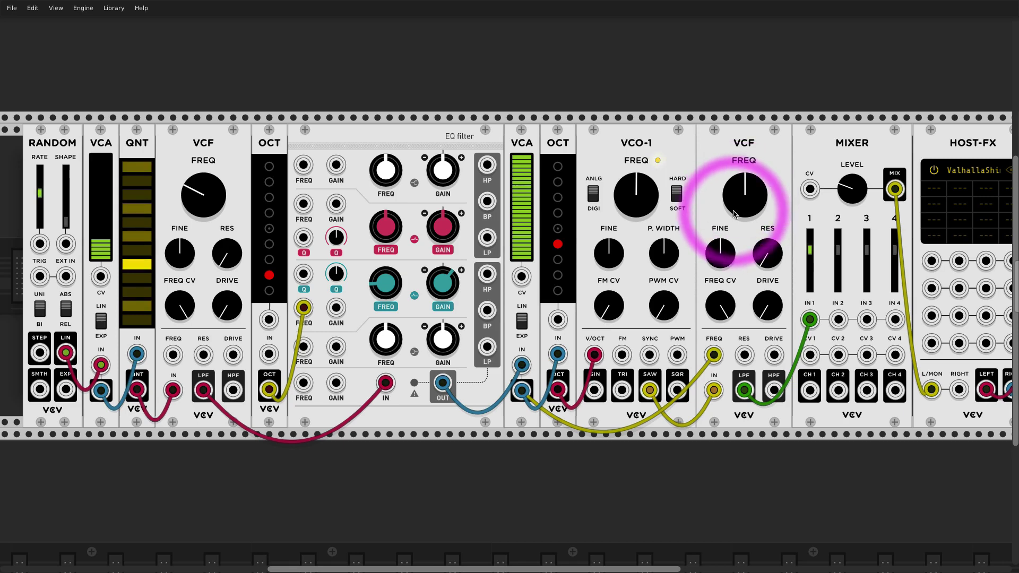
# - Raise the duplicated VCF's cutoff to about eleven o'clock, and slightly lower the EQ filter's teal gain and the mixer's main level
pyautogui.moveTo(734, 214); pyautogui.dragTo(500, 227)
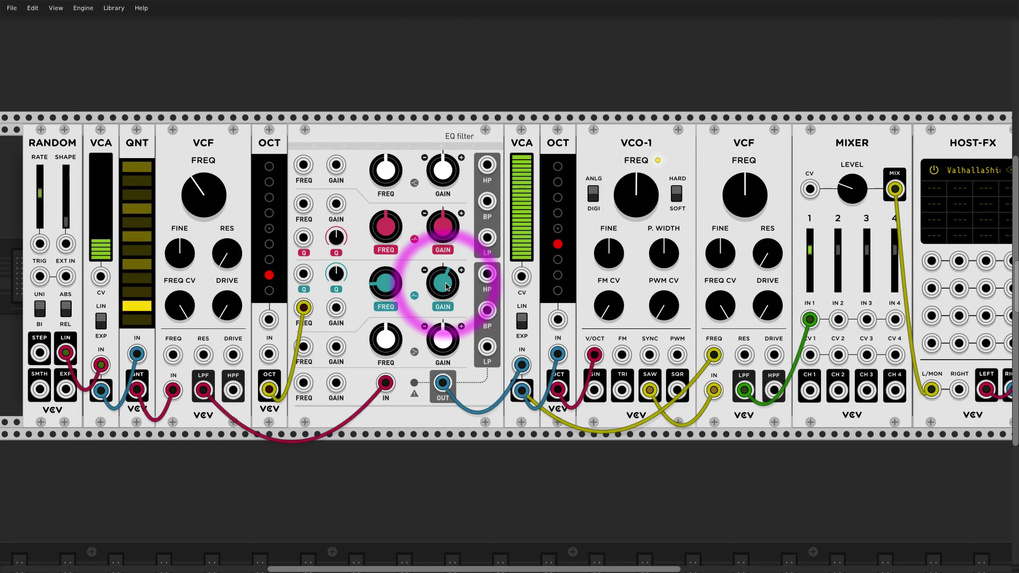
pyautogui.moveTo(852, 189); pyautogui.dragTo(852, 193)
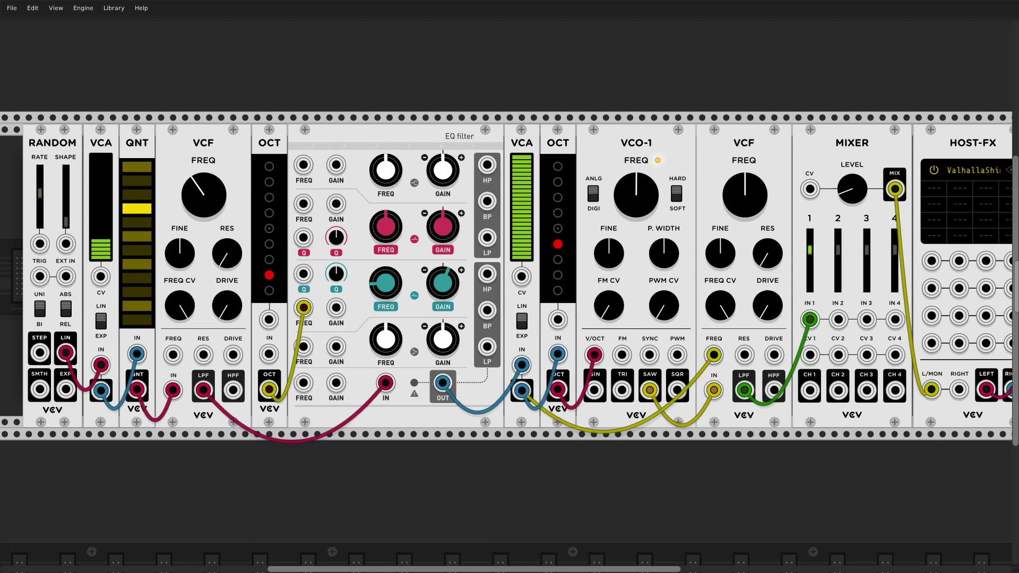
pyautogui.click(722, 188)
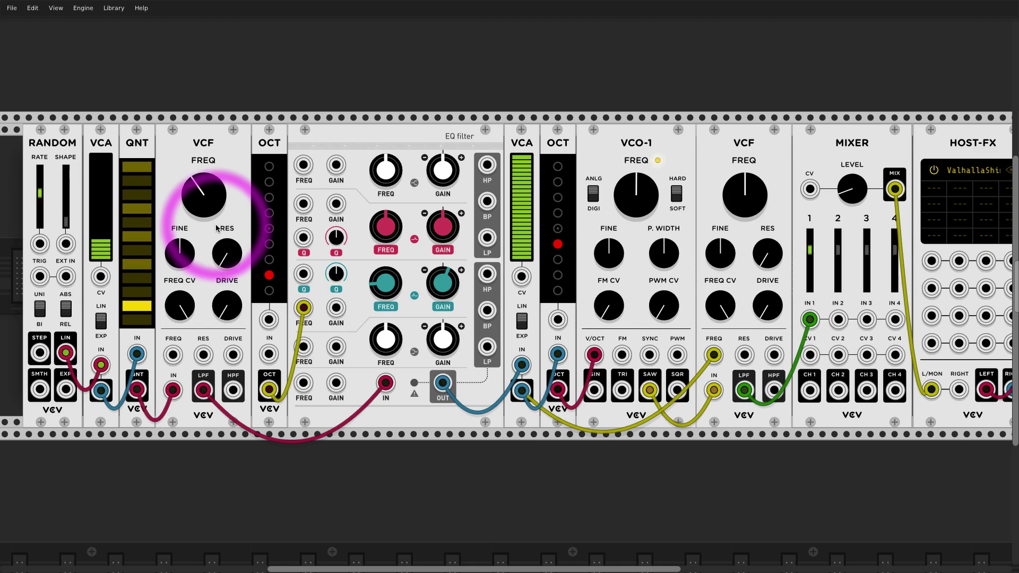
# - Delete the duplicated VCF, the duplicated OCT and the EQ filter from the rack
pyautogui.press('Delete')
pyautogui.press('Delete')
pyautogui.press('Delete')
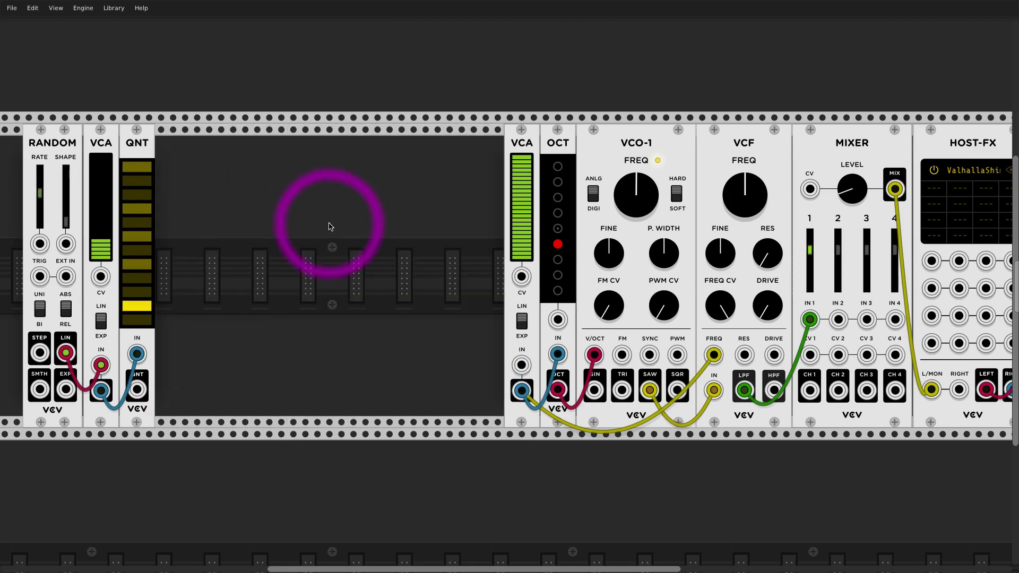
# - Add the Audible Instruments liquid filter to the empty space between the quantizer and the second VCA
pyautogui.rightClick(396, 217)
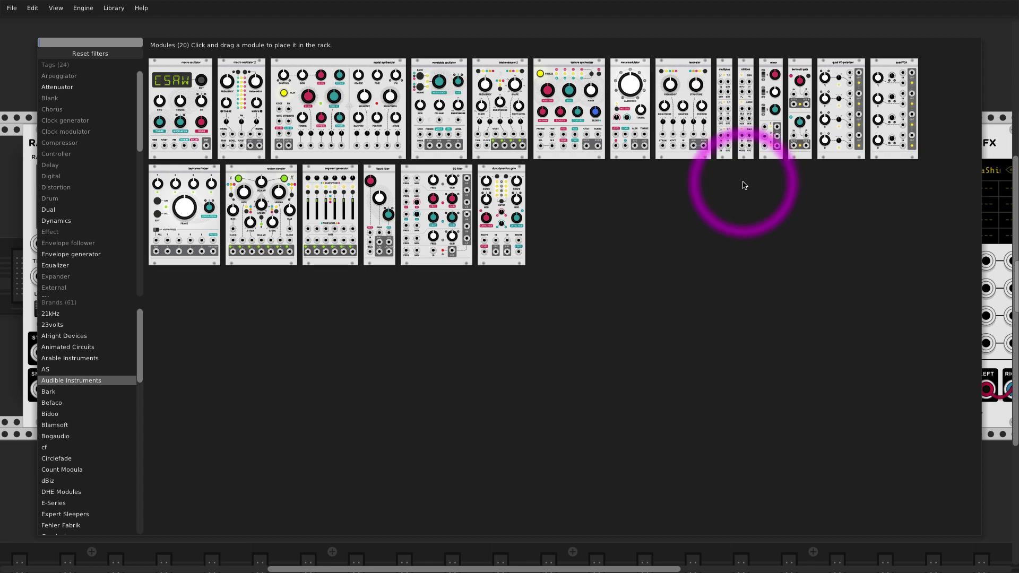
pyautogui.moveTo(369, 183); pyautogui.dragTo(262, 228)
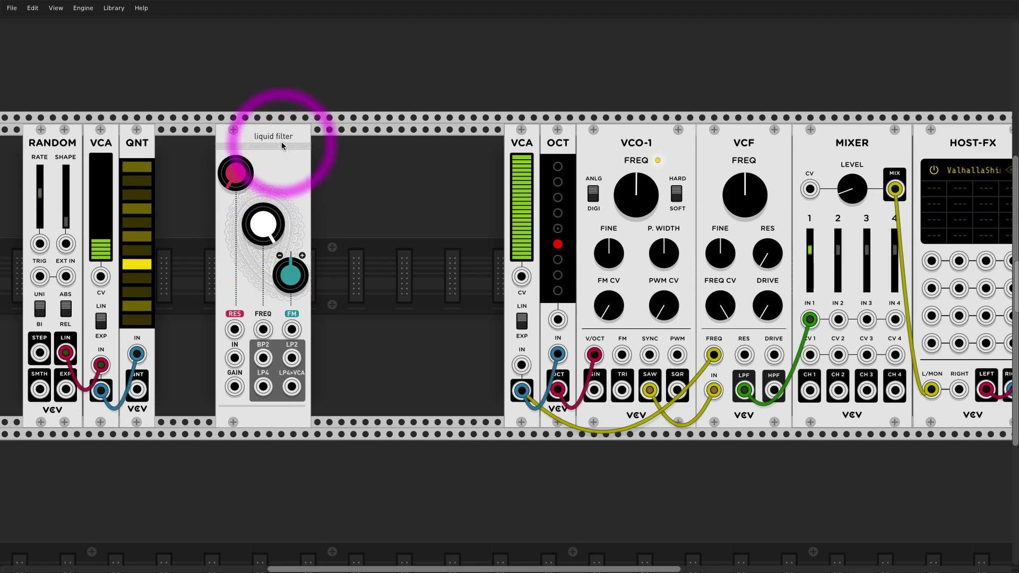
pyautogui.moveTo(282, 142); pyautogui.dragTo(294, 141)
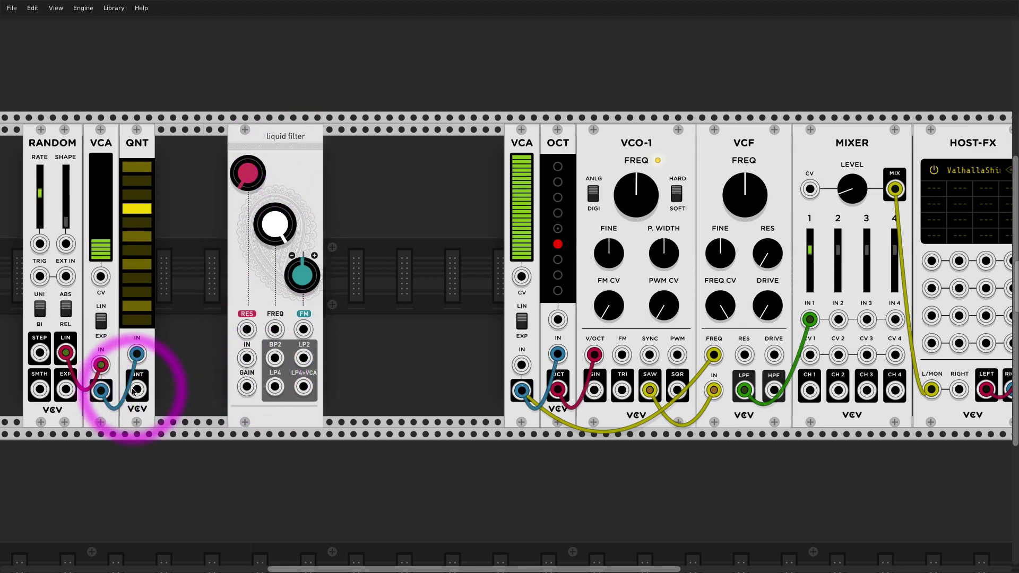
# - Patch the quantizer through the liquid filter's LP4 output into the second VCA, reset the OCT shift to zero and raise the mixer level to about noon
pyautogui.moveTo(137, 389); pyautogui.dragTo(514, 367)
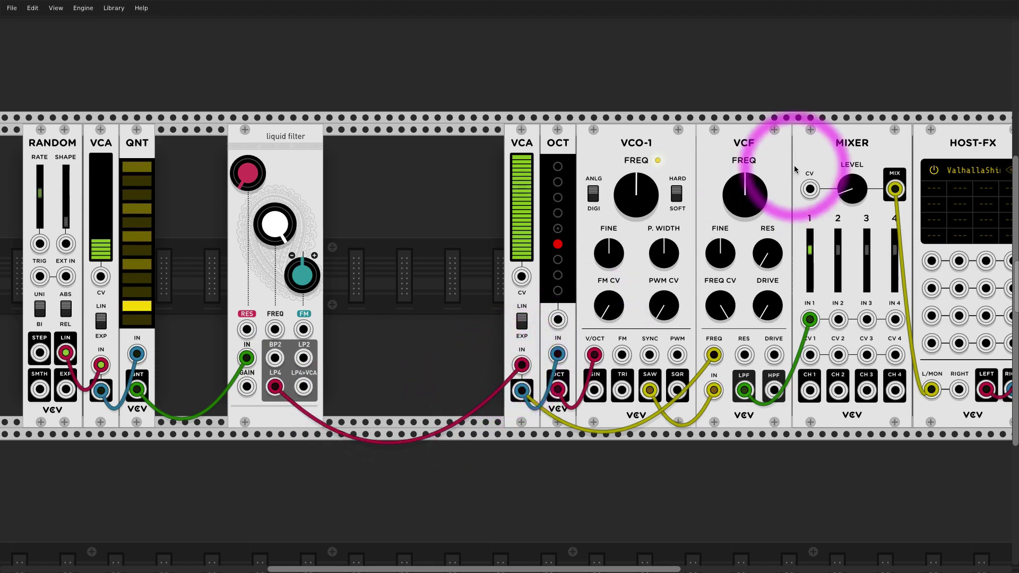
pyautogui.click(562, 218)
pyautogui.moveTo(841, 192); pyautogui.dragTo(842, 177)
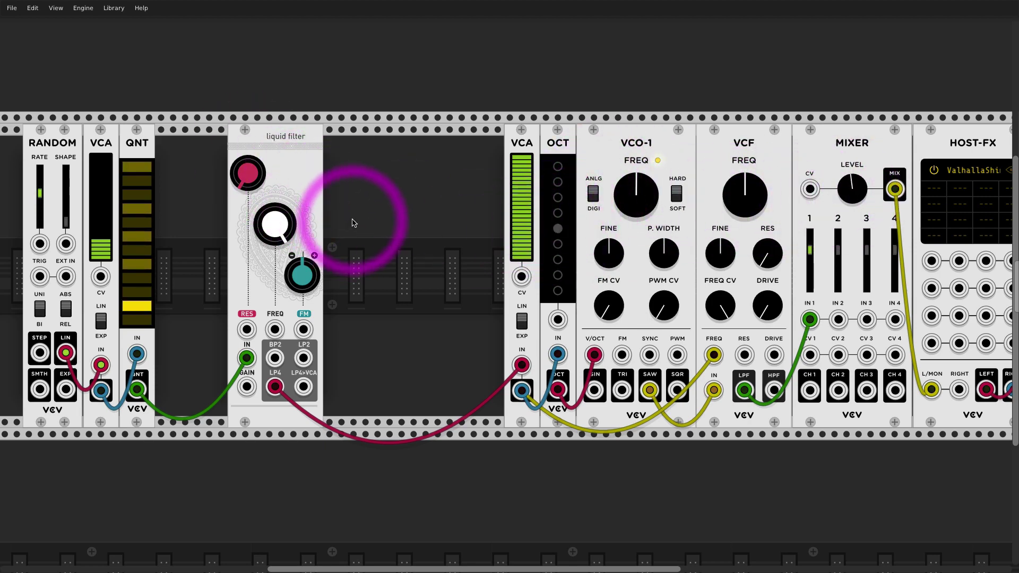
# - Insert a UNITY module before the liquid filter and route the quantizer through its channel 2 inverted output into the filter's input
pyautogui.moveTo(264, 137); pyautogui.dragTo(288, 133)
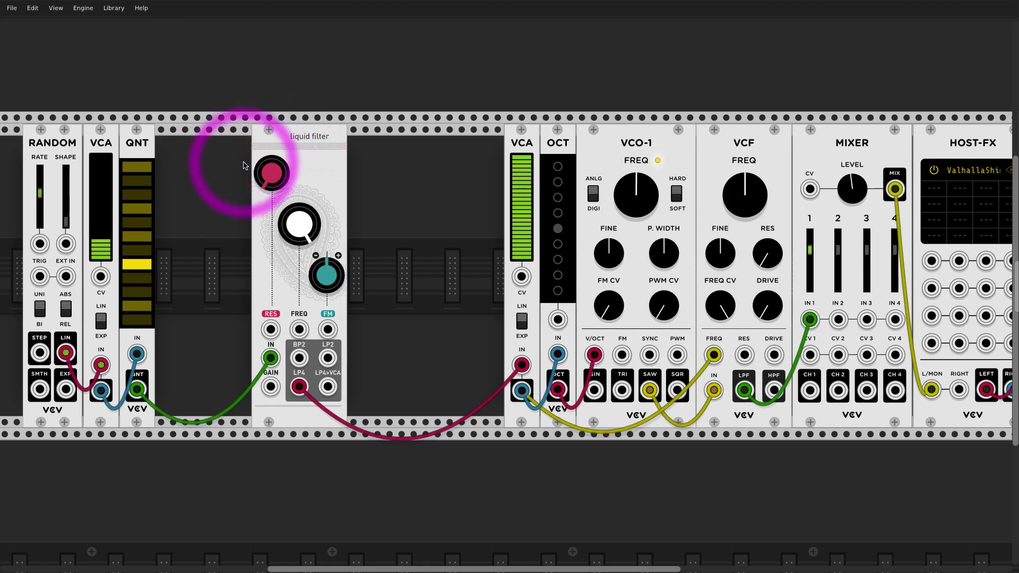
pyautogui.moveTo(297, 136); pyautogui.dragTo(329, 136)
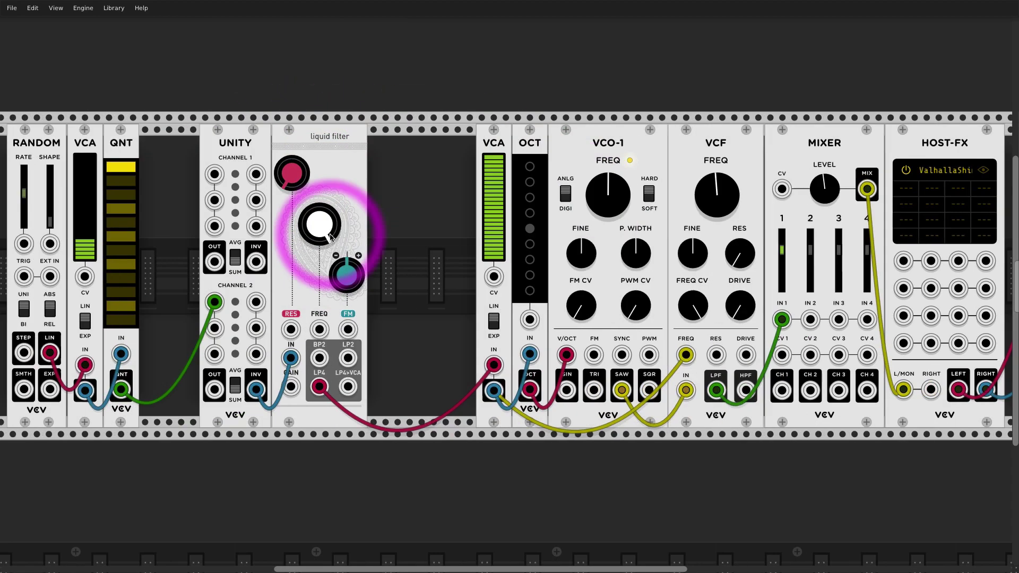
# - Feed the second VCA from the liquid filter's BP2 output, with its cutoff at about seven o'clock and its resonance at about noon
pyautogui.moveTo(330, 237)
pyautogui.mouseDown()
pyautogui.moveTo(330, 223)
pyautogui.moveTo(330, 249)
pyautogui.mouseUp()
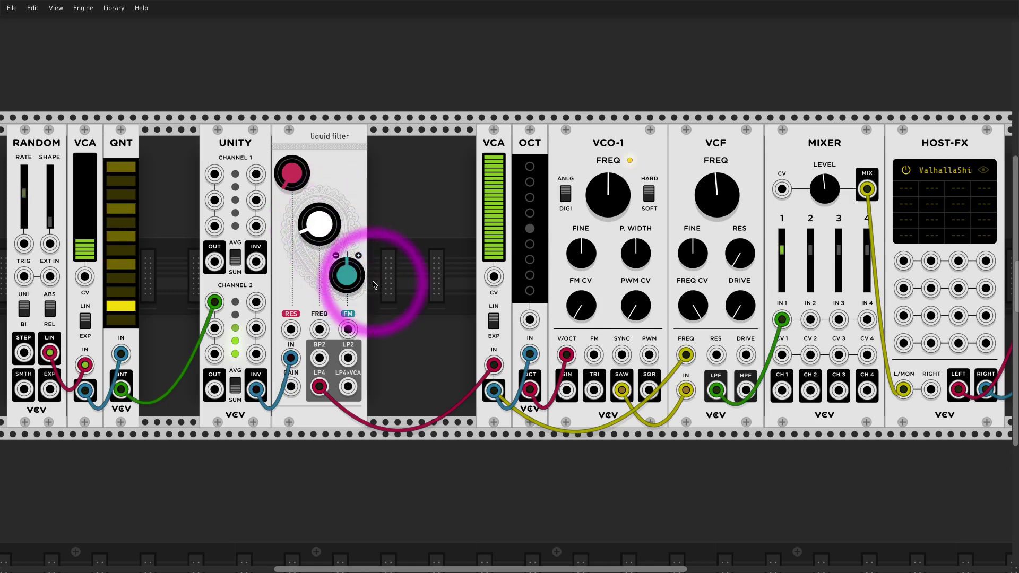
pyautogui.moveTo(319, 387); pyautogui.dragTo(319, 358)
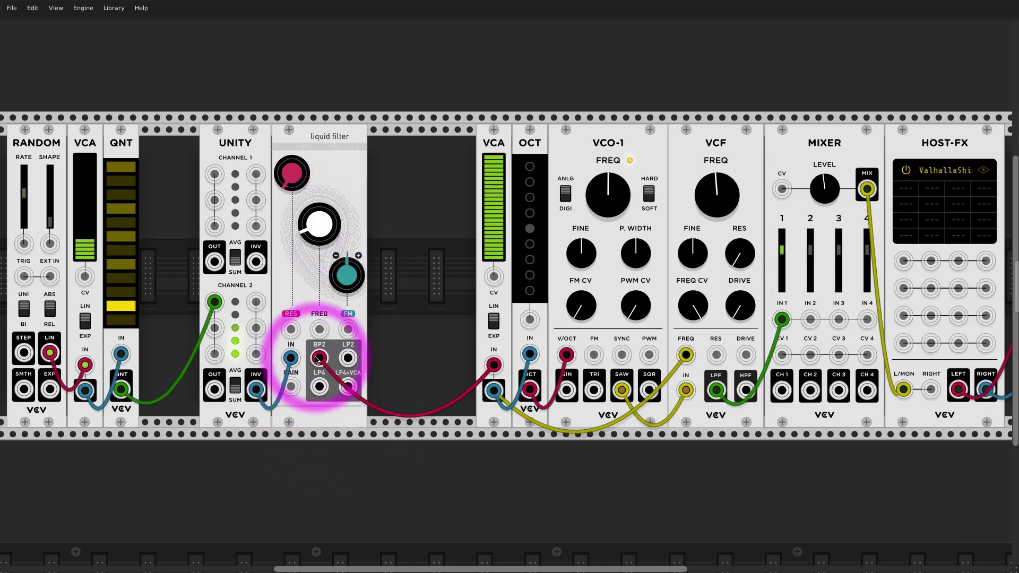
pyautogui.moveTo(313, 226); pyautogui.dragTo(311, 232)
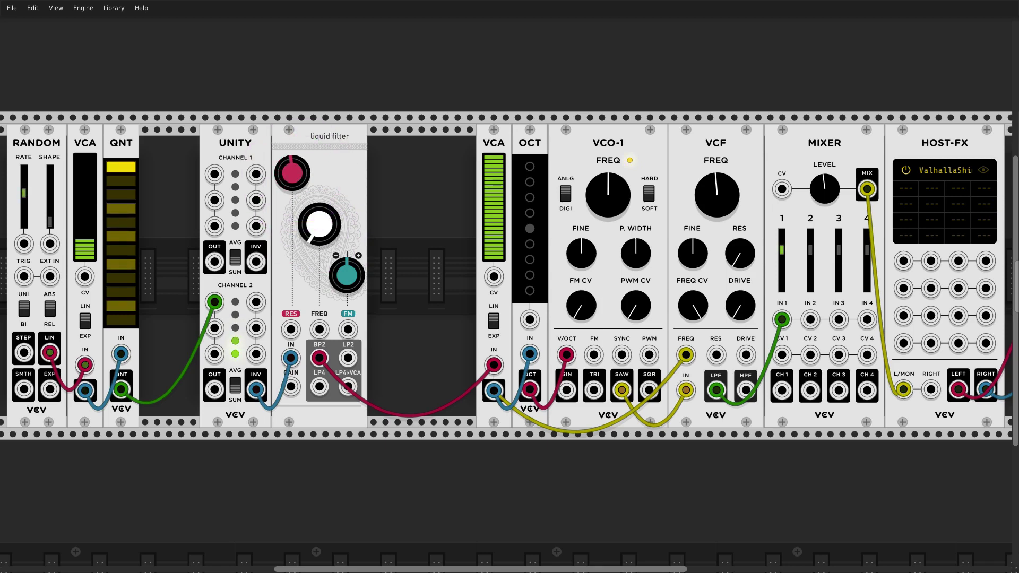
pyautogui.moveTo(297, 174); pyautogui.dragTo(365, 160)
pyautogui.click(324, 225)
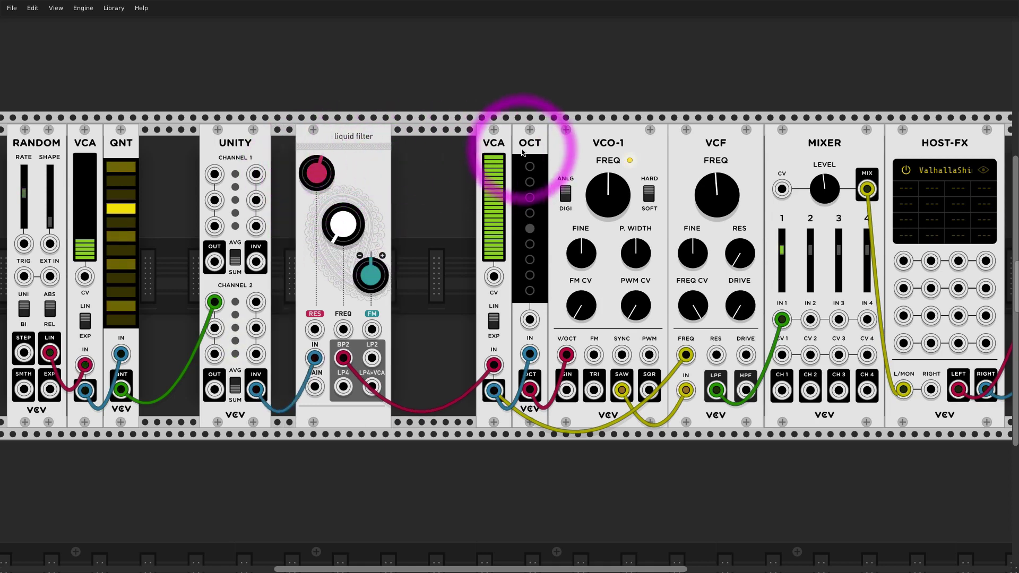
# - Duplicate the OCT module and place the copy directly beside the liquid filter
pyautogui.hotkey('ctrl', 'd')
pyautogui.moveTo(446, 150); pyautogui.dragTo(289, 175)
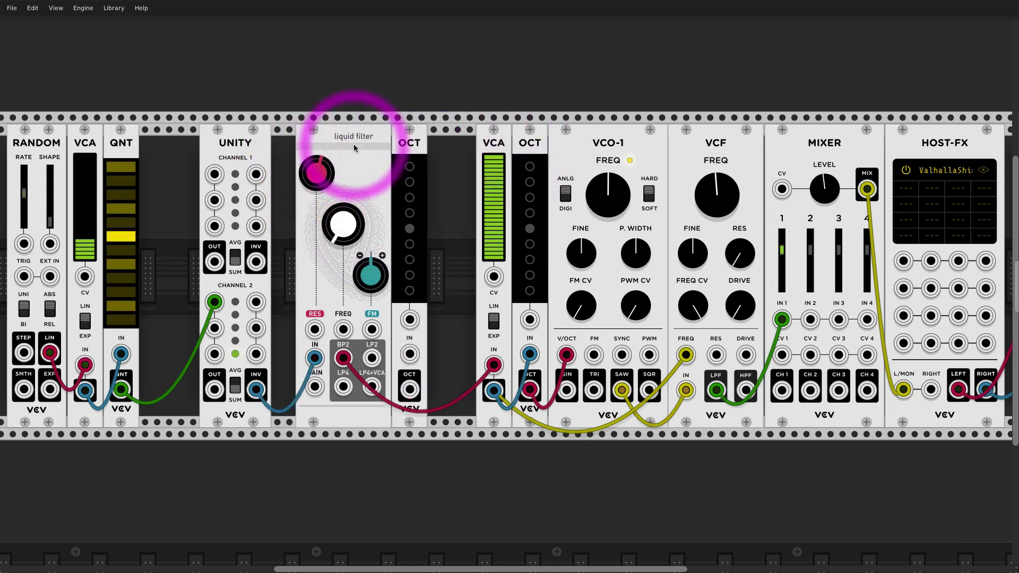
# - Place the copied OCT before the liquid filter, set it one octave down, patch its output into the filter's FREQ input and lower the cutoff slightly
pyautogui.moveTo(353, 145); pyautogui.dragTo(390, 144)
pyautogui.moveTo(459, 146); pyautogui.dragTo(329, 156)
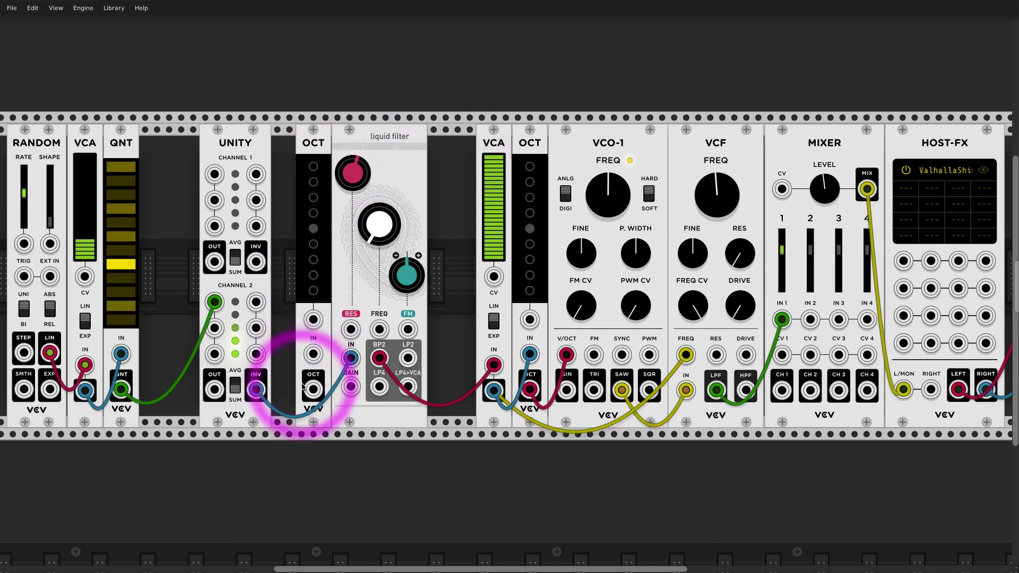
pyautogui.moveTo(313, 390); pyautogui.dragTo(379, 330)
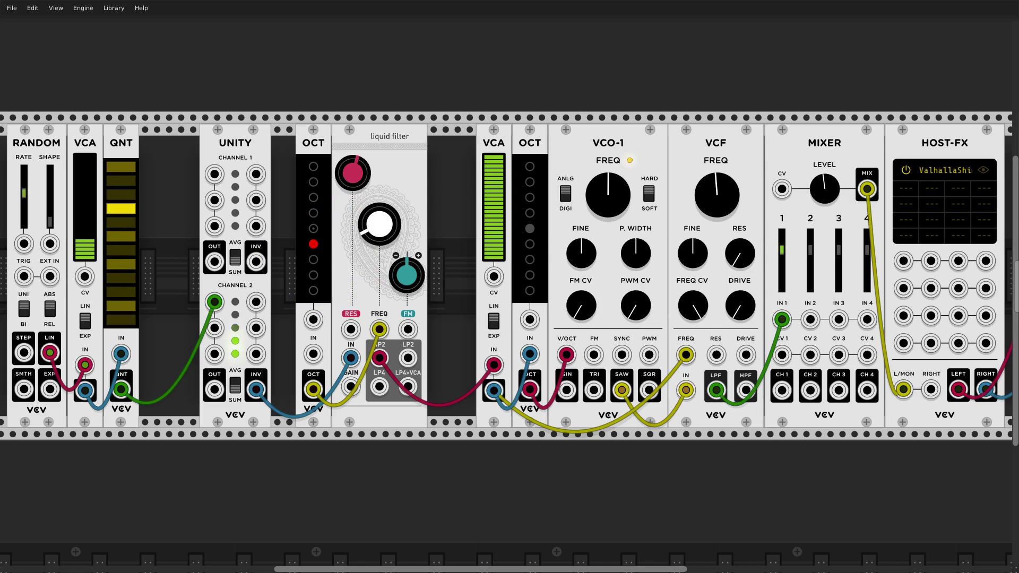
pyautogui.moveTo(380, 224); pyautogui.dragTo(379, 239)
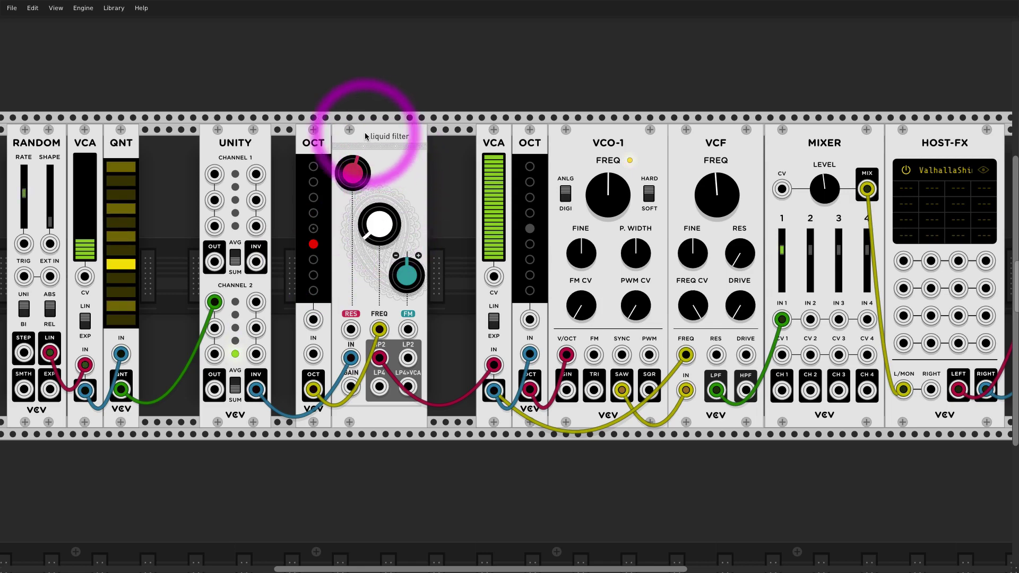
# - Make room beside UNITY, duplicate the liquid filter and place the copy between UNITY and the first OCT
pyautogui.moveTo(364, 136); pyautogui.dragTo(501, 139)
pyautogui.hscroll(-2, 412, 168)
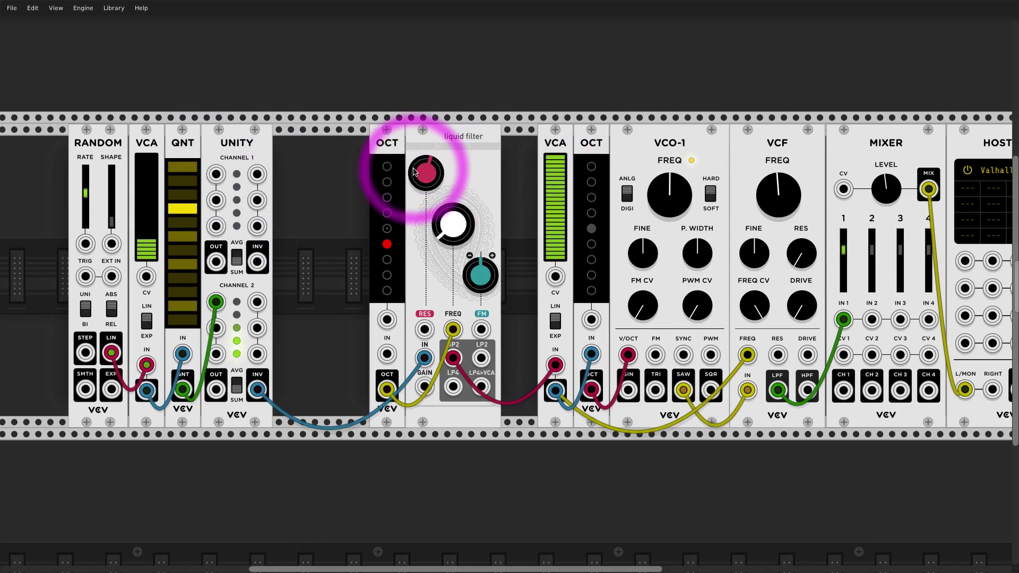
pyautogui.hscroll(1, 412, 168)
pyautogui.scroll(1, 413, 168)
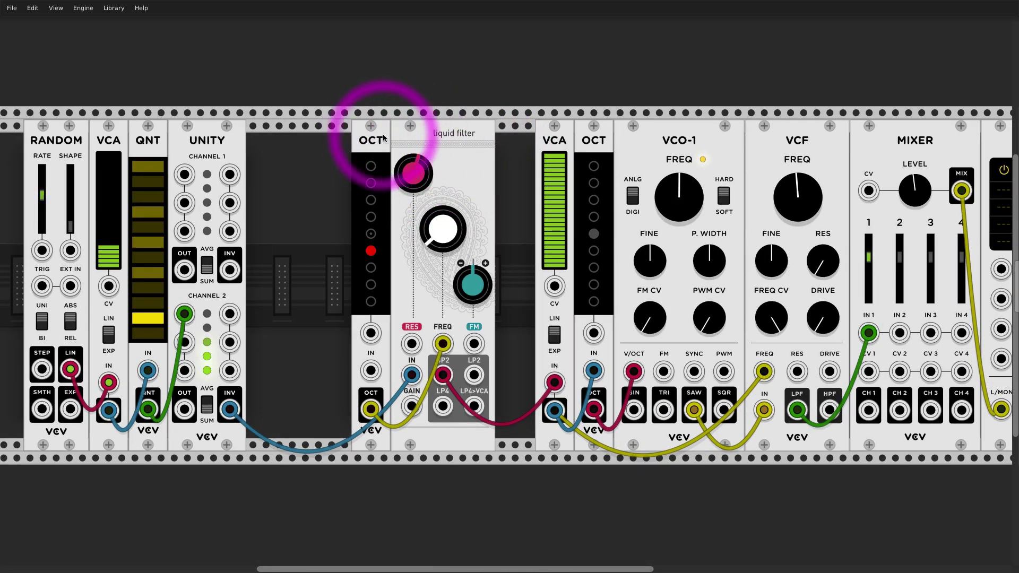
pyautogui.moveTo(384, 134); pyautogui.dragTo(410, 138)
pyautogui.hotkey('ctrl', 'd')
pyautogui.moveTo(464, 91); pyautogui.dragTo(337, 323)
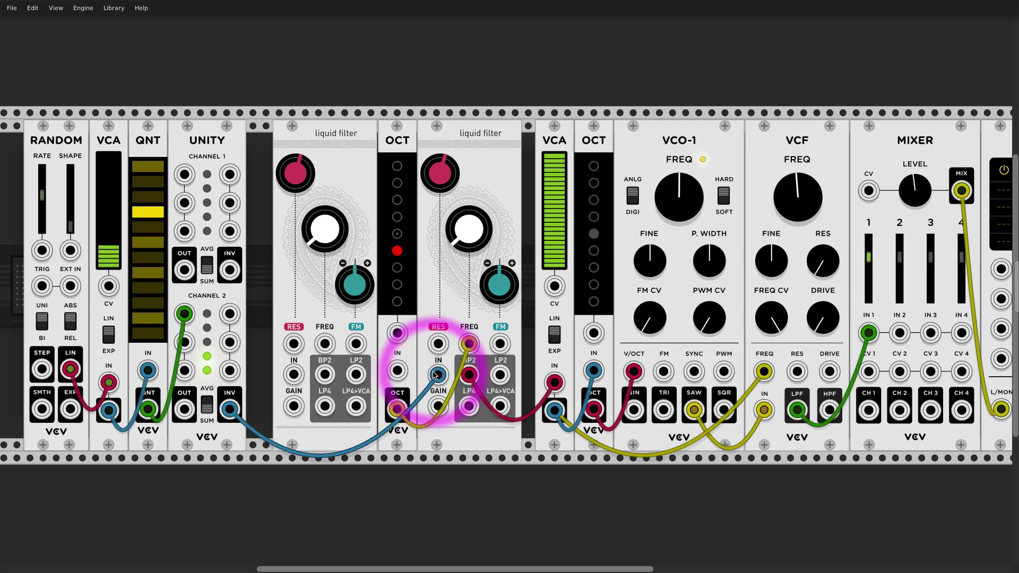
# - Feed both liquid filters in parallel from UNITY's channel 2 inverted output and raise the first filter's cutoff to about nine o'clock
pyautogui.moveTo(435, 375); pyautogui.dragTo(294, 375)
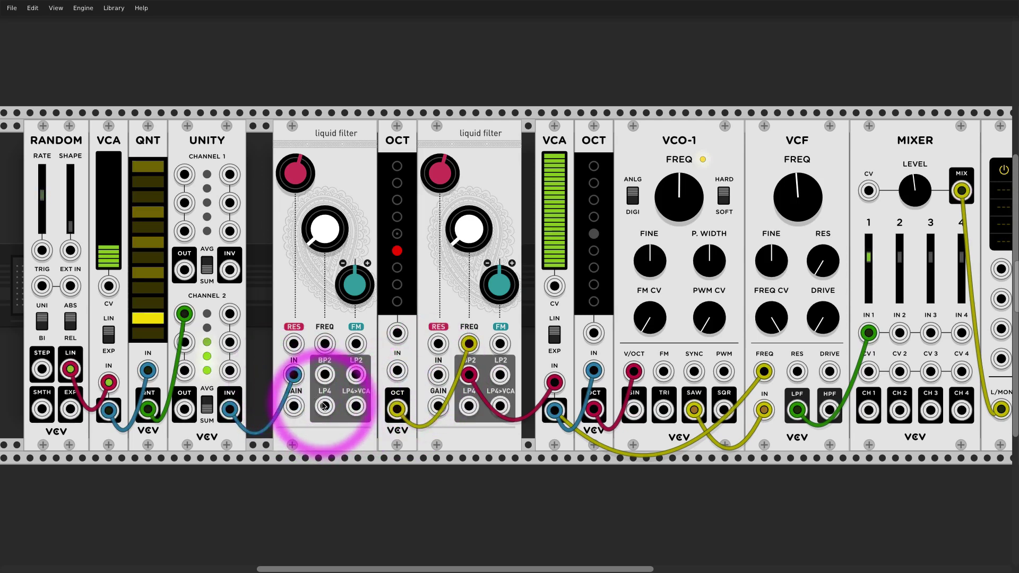
pyautogui.moveTo(324, 406); pyautogui.dragTo(438, 376)
pyautogui.moveTo(321, 228); pyautogui.dragTo(321, 191)
pyautogui.moveTo(437, 375); pyautogui.dragTo(373, 382)
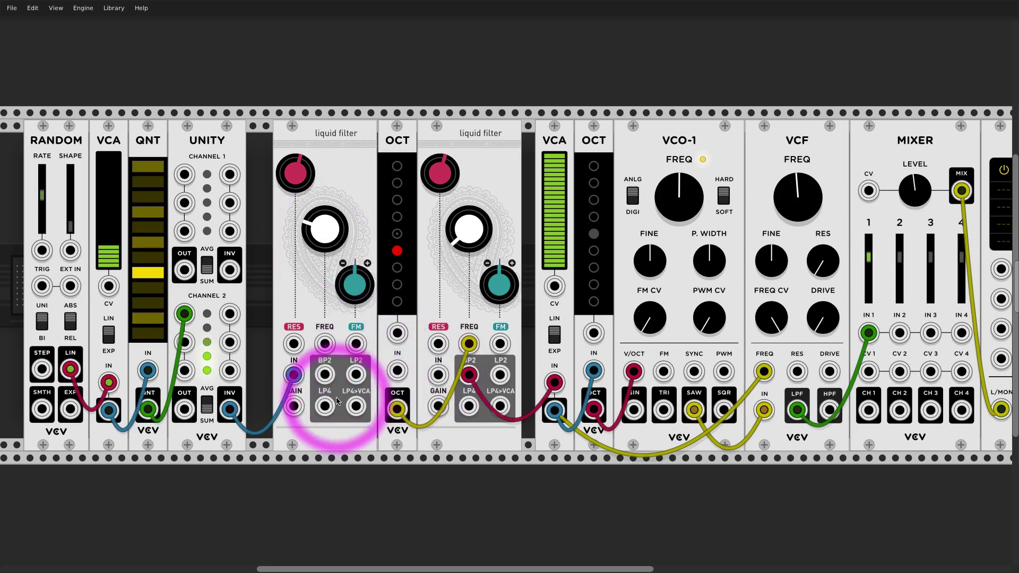
pyautogui.moveTo(325, 406); pyautogui.dragTo(437, 375)
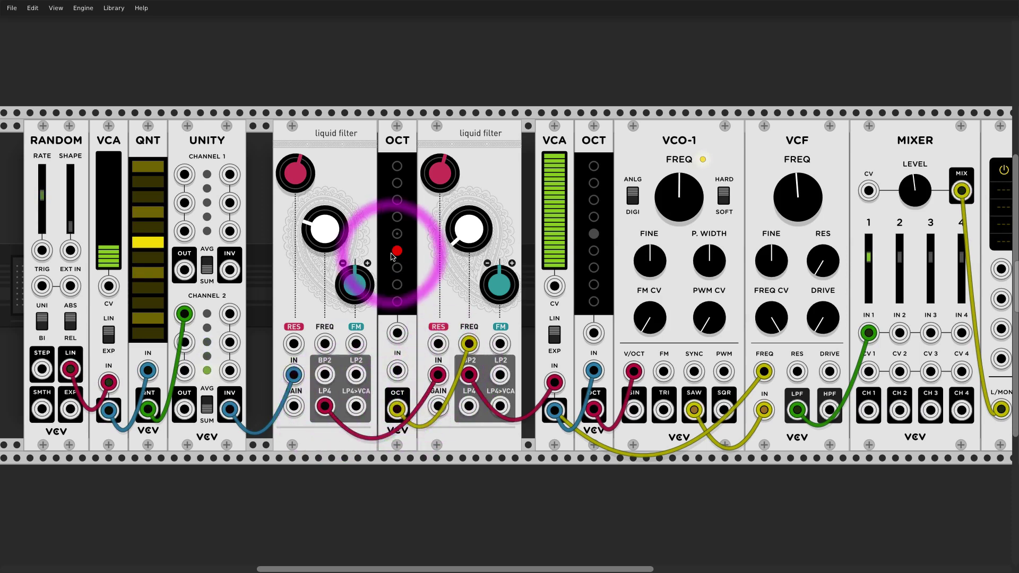
pyautogui.moveTo(413, 371); pyautogui.dragTo(208, 406)
pyautogui.moveTo(416, 372); pyautogui.dragTo(207, 407)
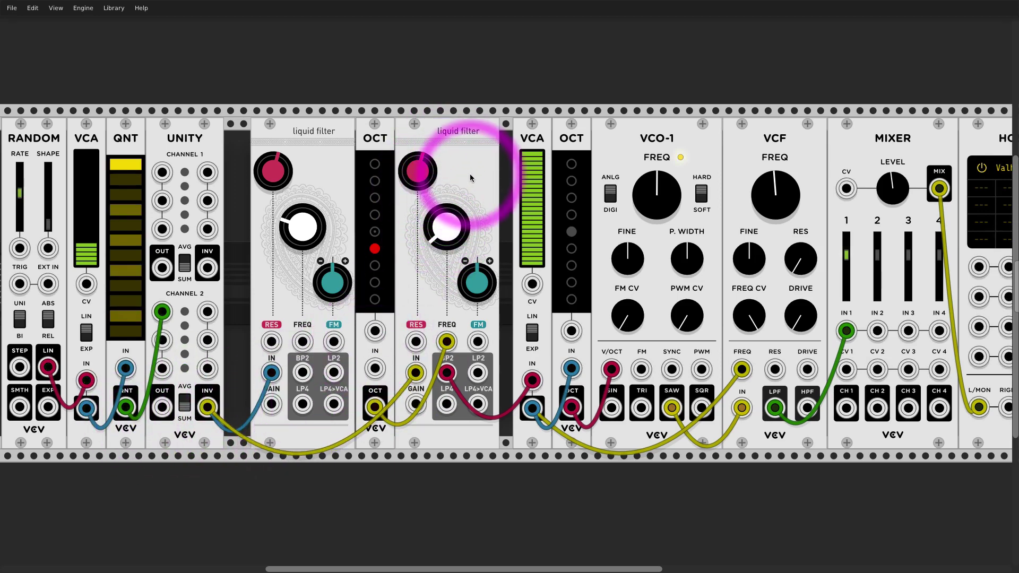
# - Make room after the second liquid filter and add a VCV MIXER module between it and the second VCA
pyautogui.moveTo(519, 119); pyautogui.dragTo(661, 141)
pyautogui.rightClick(554, 210)
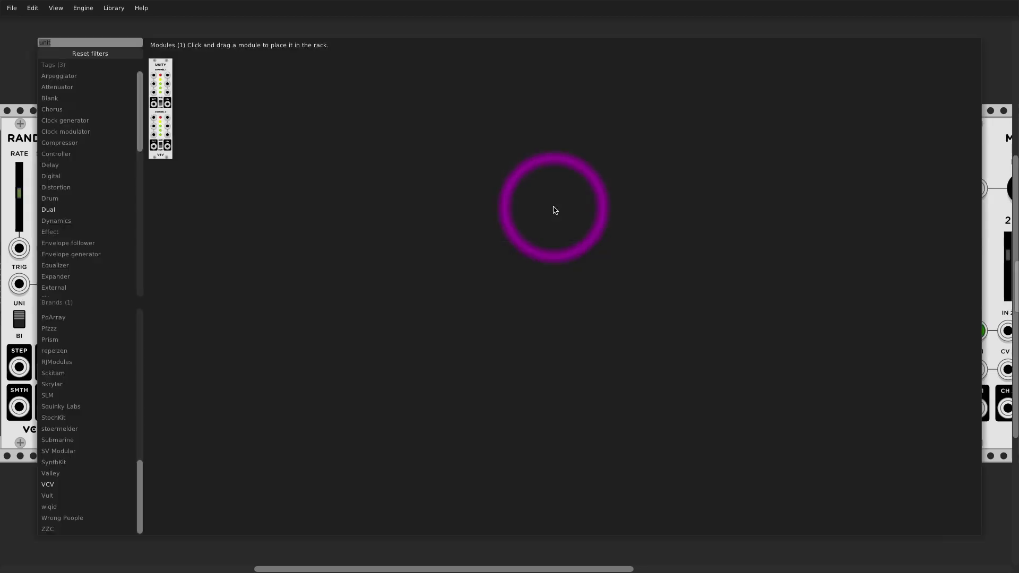
pyautogui.write('mixe')
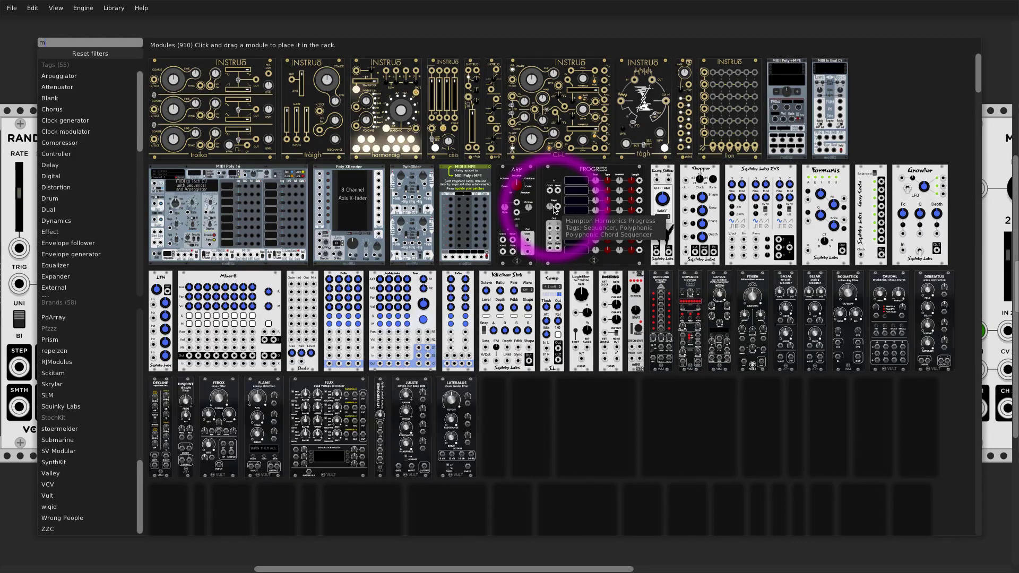
pyautogui.press('BackSpace')
pyautogui.press('BackSpace')
pyautogui.press('BackSpace')
pyautogui.press('BackSpace')
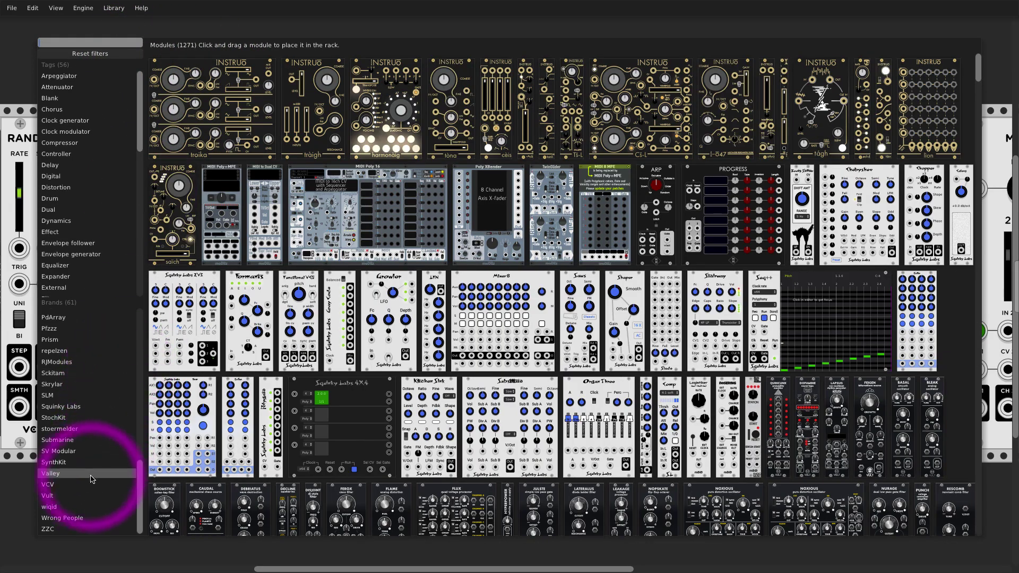
pyautogui.click(87, 484)
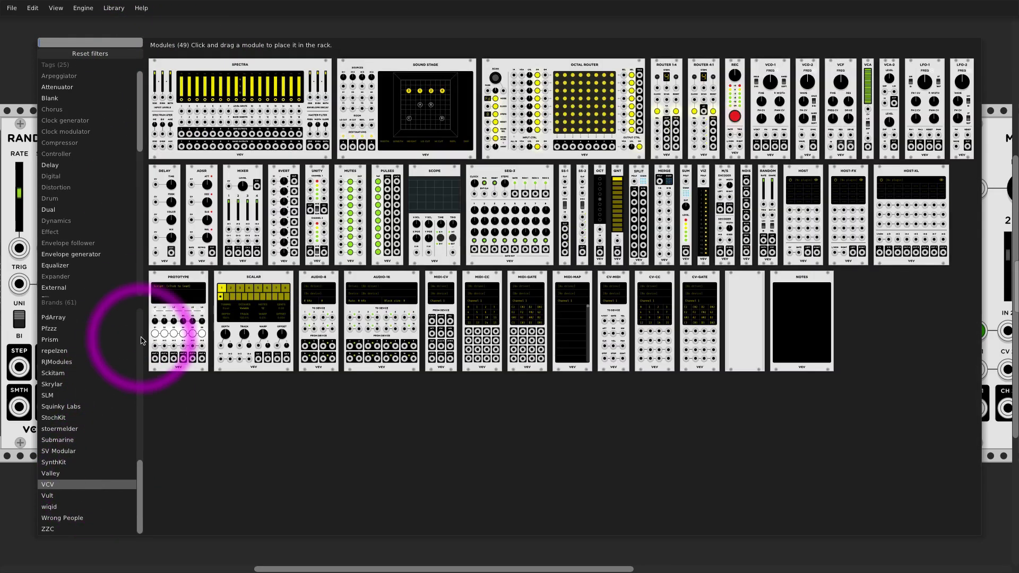
pyautogui.moveTo(243, 192); pyautogui.dragTo(533, 296)
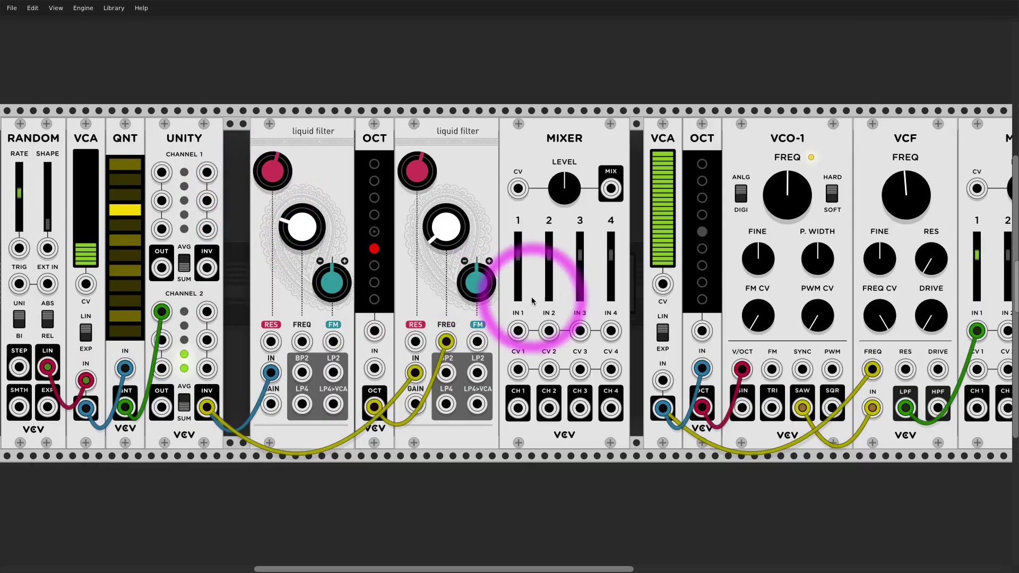
# - Patch the first filter's LP4 into the new mixer's IN 1, the second filter's BP2 into IN 2, and the MIX output into the second VCA
pyautogui.click(487, 386)
pyautogui.hscroll(1, 485, 386)
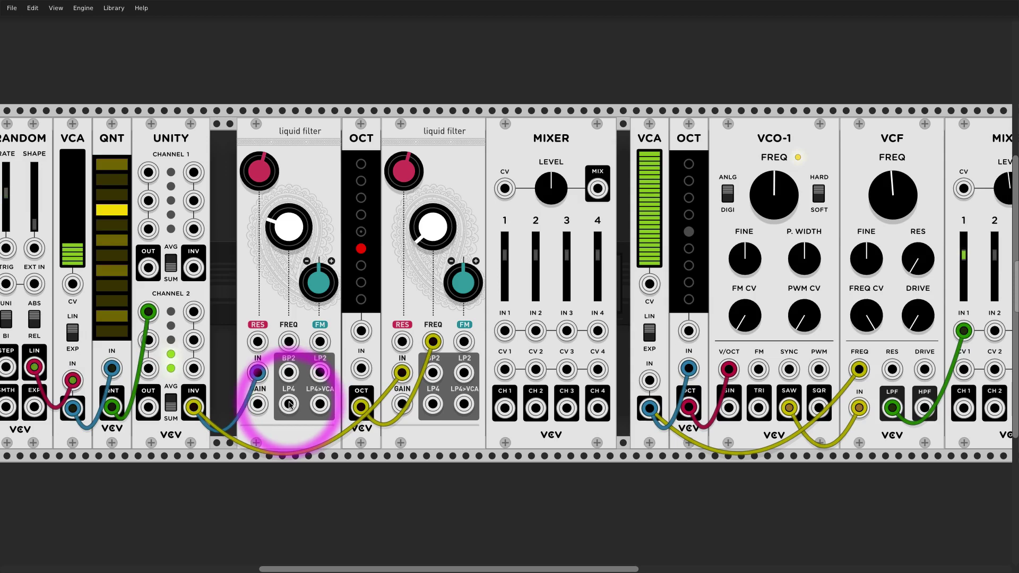
pyautogui.moveTo(289, 405); pyautogui.dragTo(445, 434)
pyautogui.rightClick(504, 331)
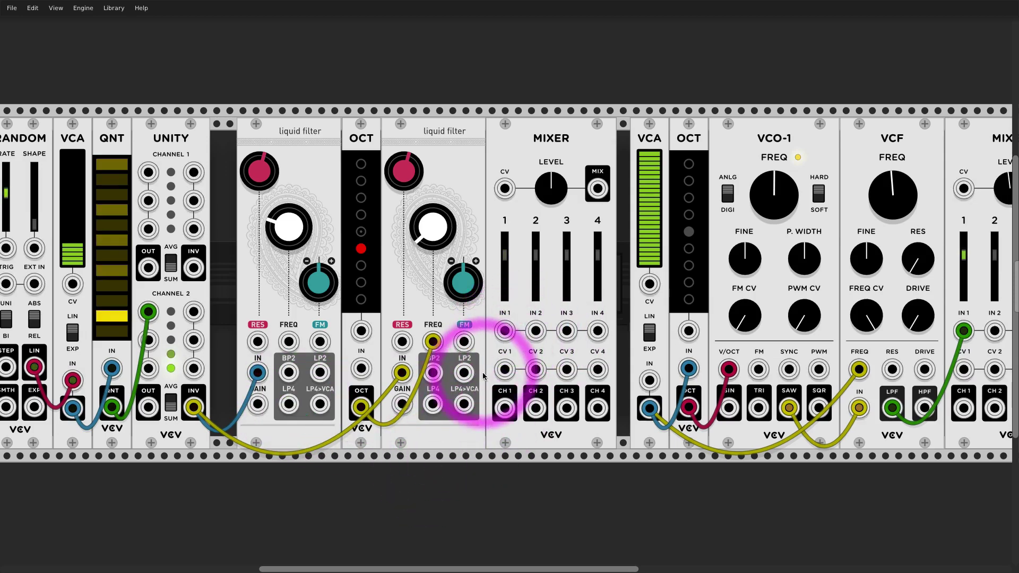
pyautogui.moveTo(289, 404); pyautogui.dragTo(436, 380)
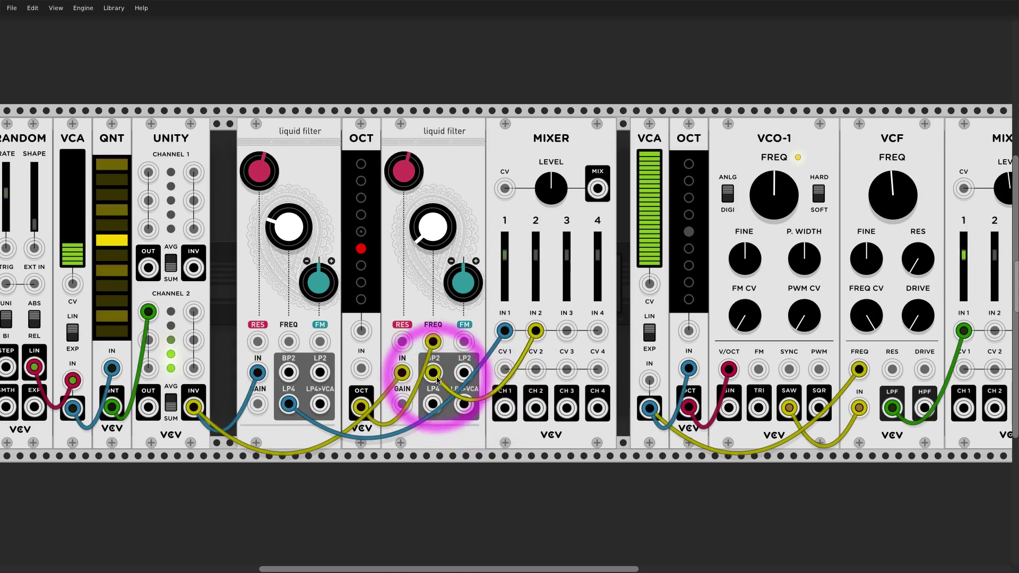
pyautogui.hscroll(2, 499, 395)
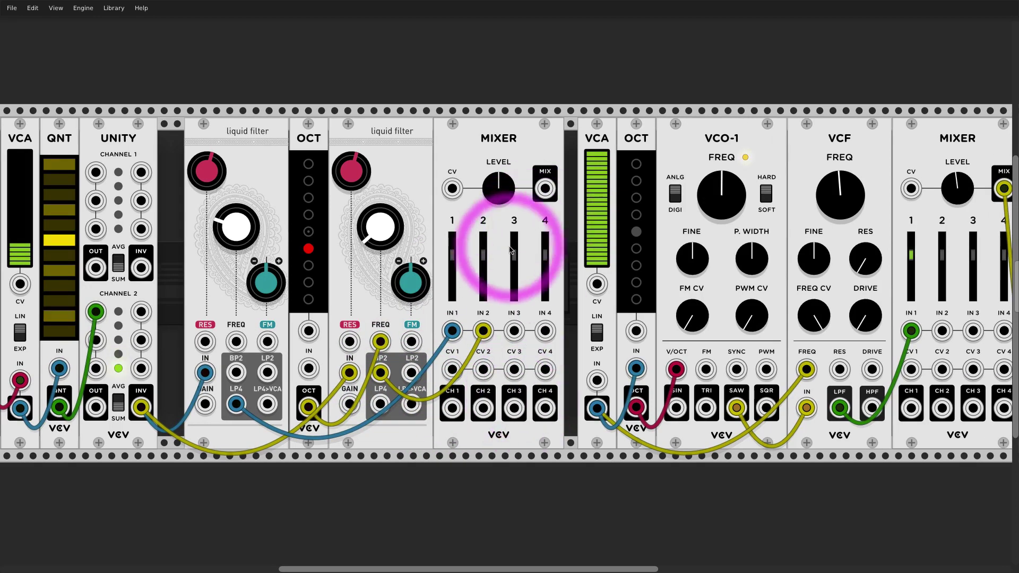
pyautogui.moveTo(543, 187); pyautogui.dragTo(596, 379)
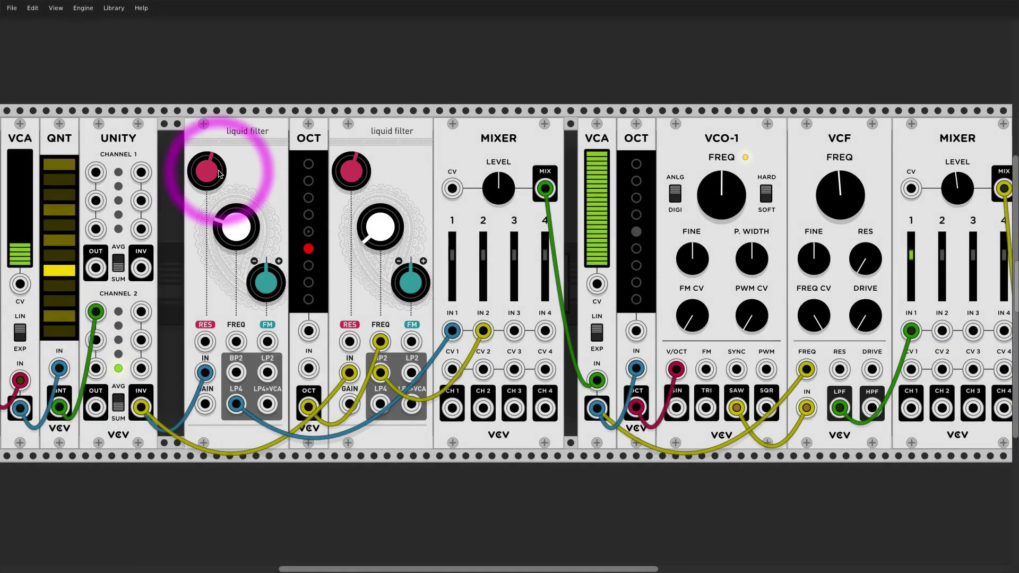
# - Turn the first liquid filter's resonance down to minimum and set its cutoff to about ten o'clock
pyautogui.moveTo(221, 169); pyautogui.dragTo(221, 361)
pyautogui.moveTo(236, 227); pyautogui.dragTo(237, 204)
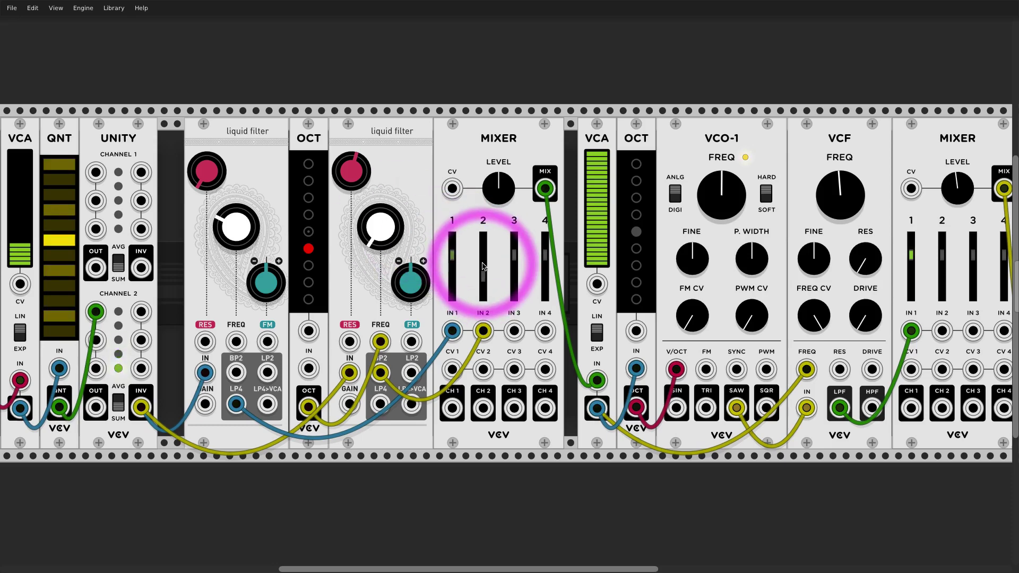
pyautogui.moveTo(838, 186)
pyautogui.mouseDown()
pyautogui.moveTo(838, 212)
pyautogui.moveTo(838, 189)
pyautogui.mouseUp()
# - Shift the oscillator's OCT down one octave and rebalance the levels: output mixer at about ten o'clock, new mixer's channel 2 lower
pyautogui.click(636, 249)
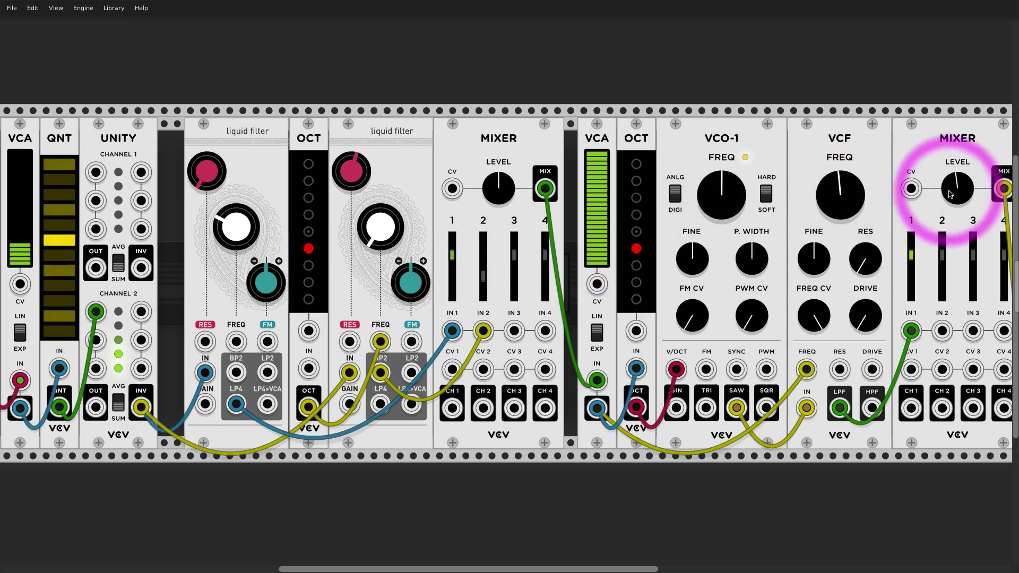
pyautogui.moveTo(950, 193); pyautogui.dragTo(950, 228)
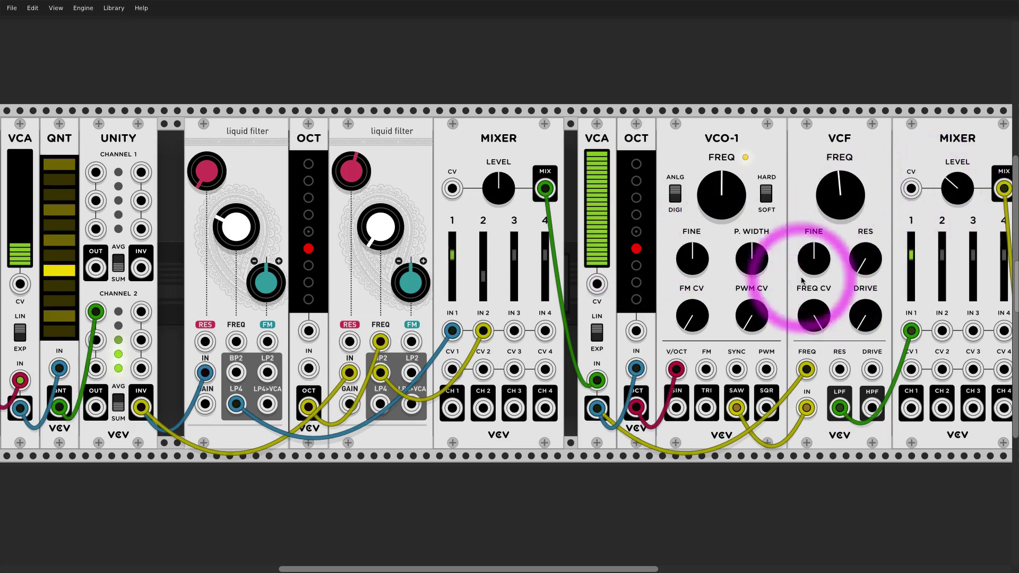
pyautogui.moveTo(483, 276); pyautogui.dragTo(482, 293)
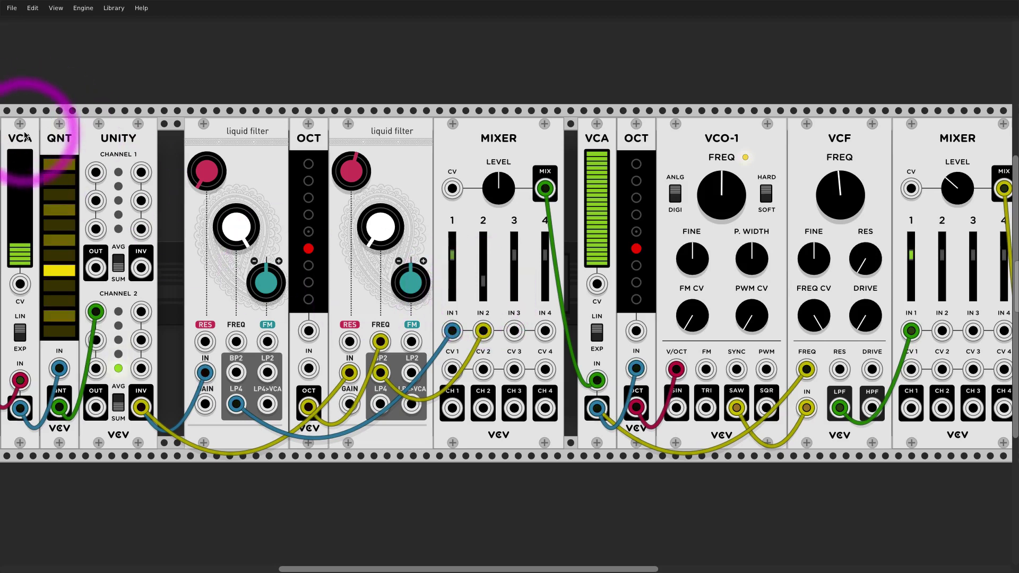
# - Close the remaining gaps between modules so the whole patch from RANDOM to AUDIO-8 sits side by side in the row
pyautogui.hscroll(-1, 25, 135)
pyautogui.hscroll(-2, 154, 175)
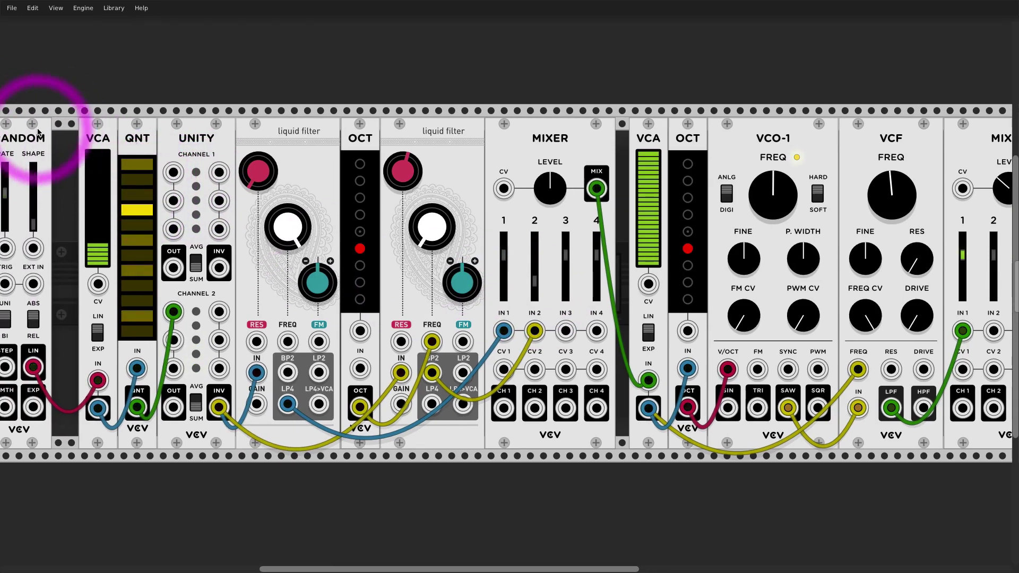
pyautogui.hscroll(3, 519, 221)
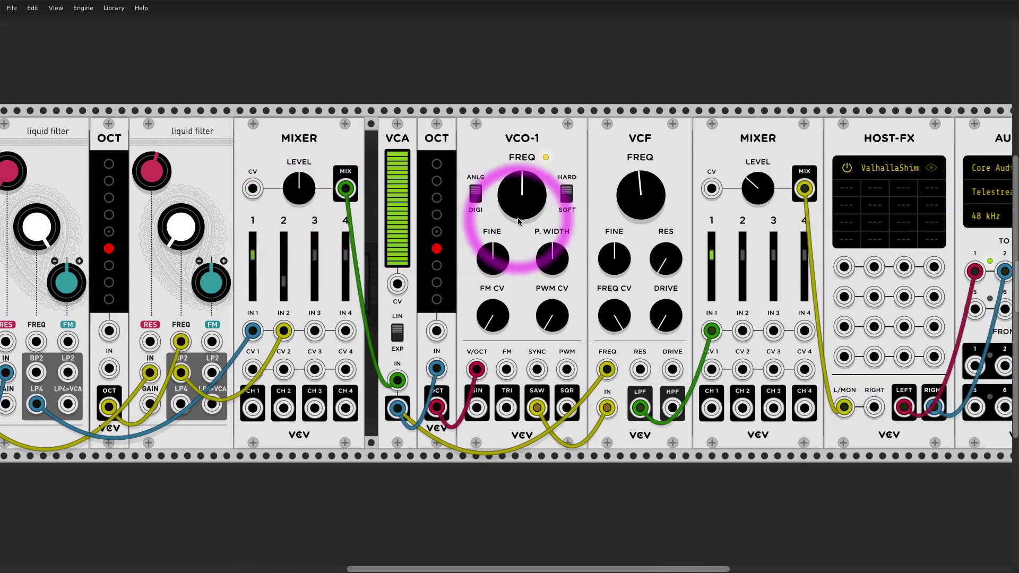
pyautogui.hscroll(1, 908, 149)
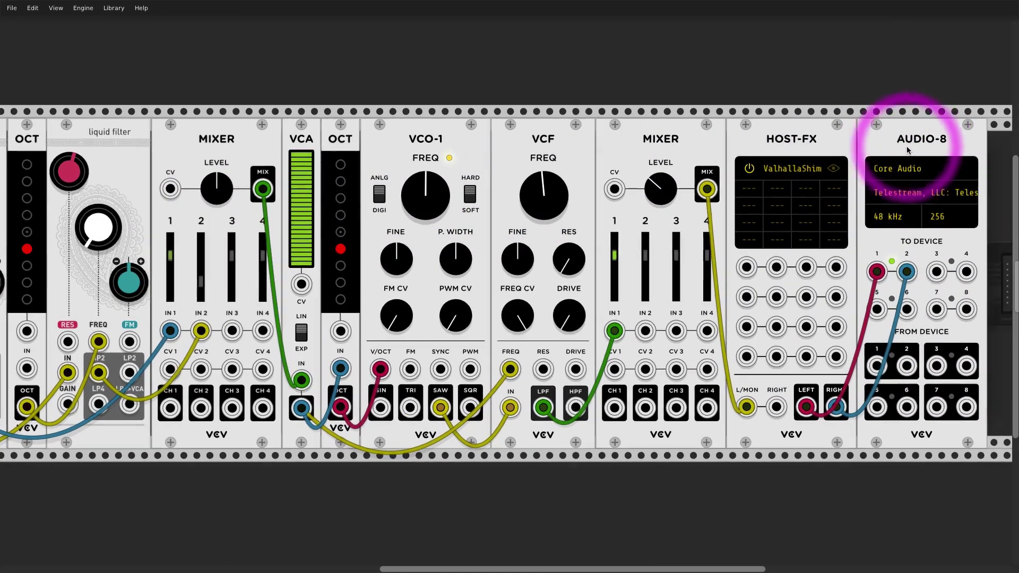
pyautogui.scroll(-4, 348, 207)
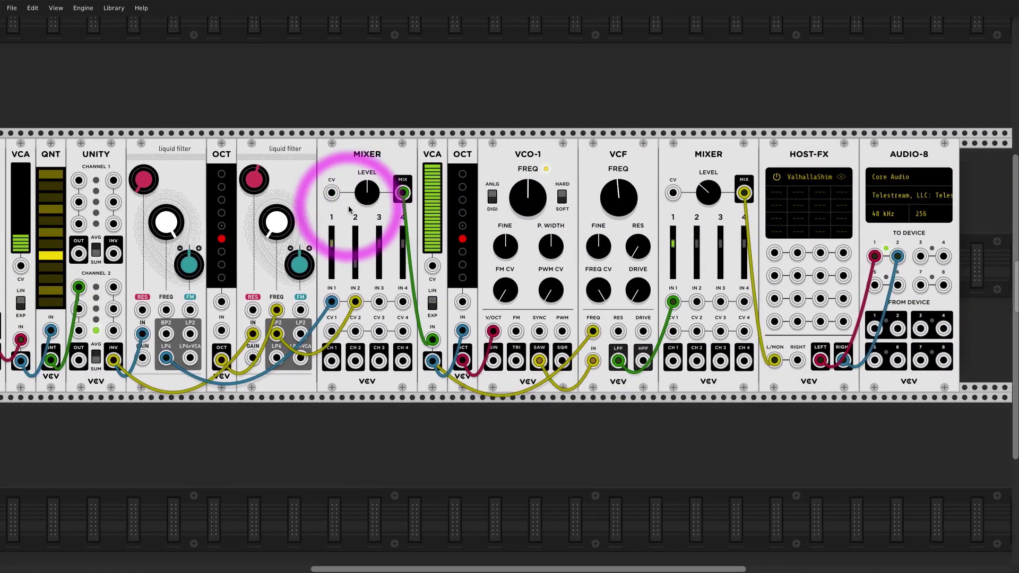
pyautogui.scroll(-3, 348, 207)
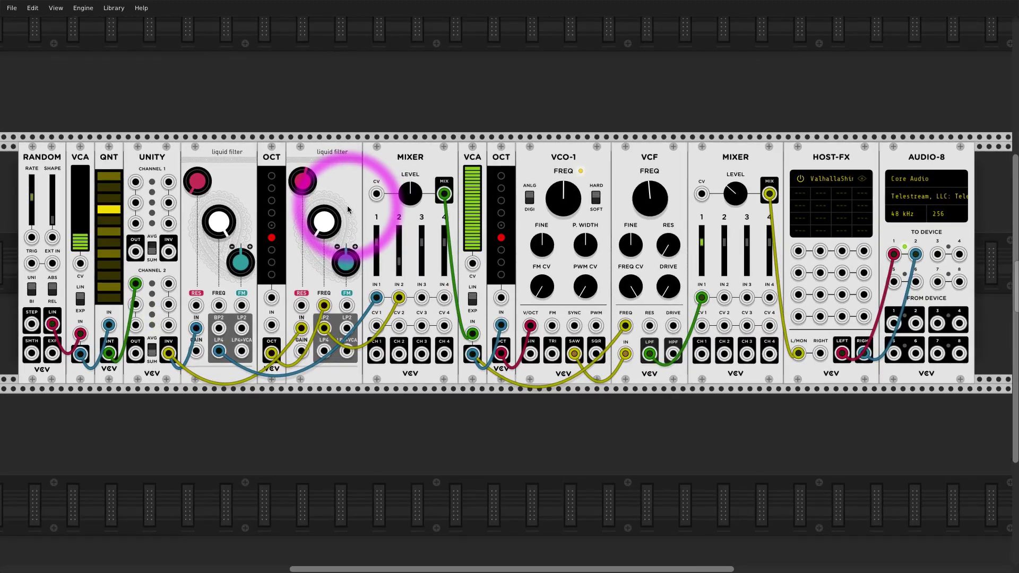